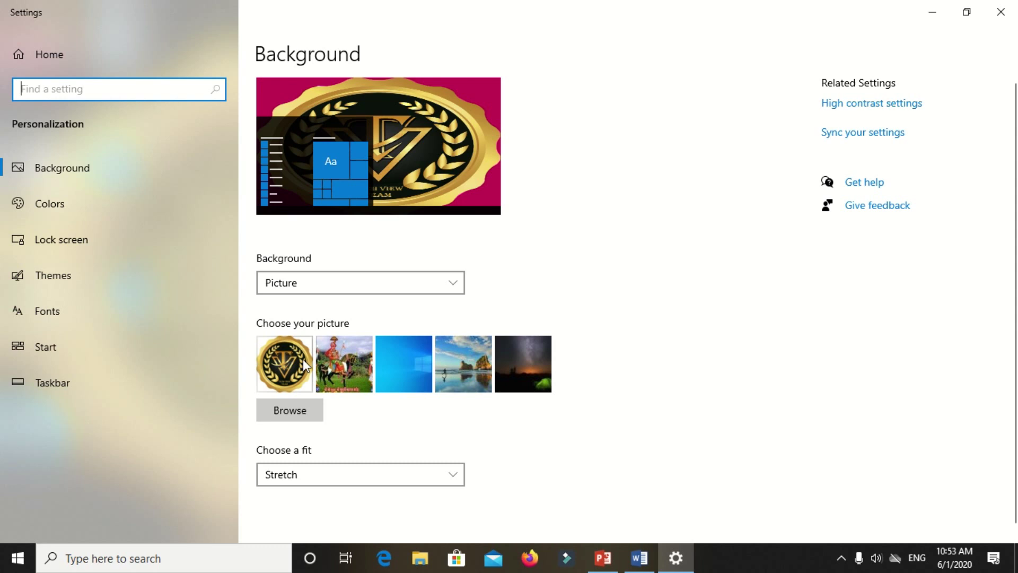
Set the fit of the desktop background picture to Fill
{"action": "left_click", "coordinate": [412, 286]}
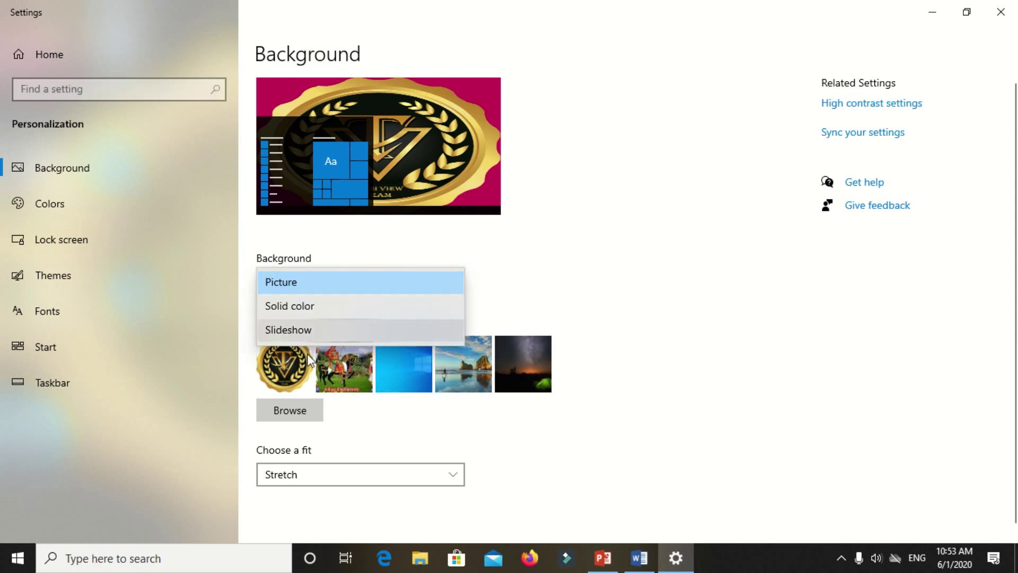
{"action": "left_click", "coordinate": [283, 369]}
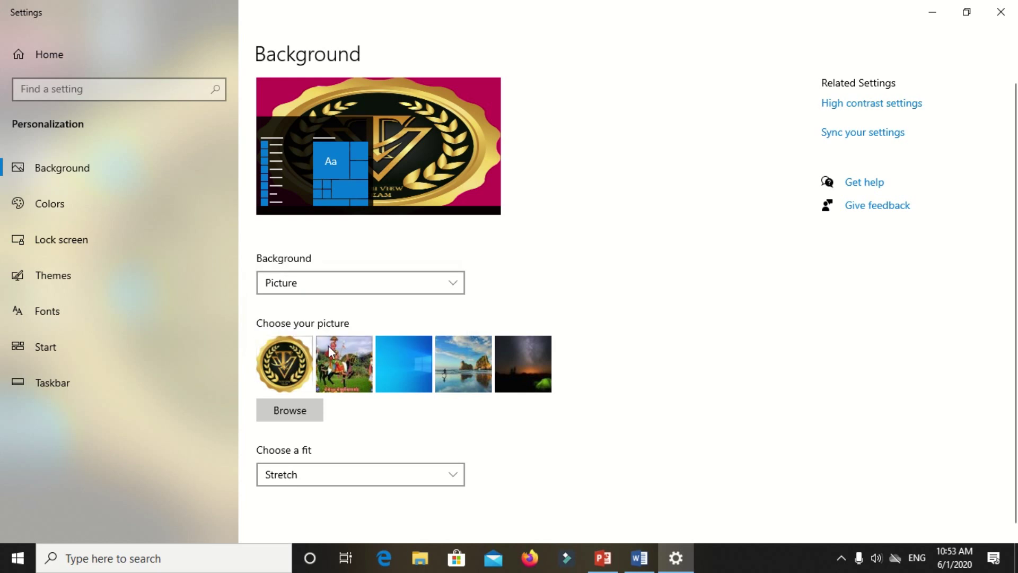
{"action": "scroll", "coordinate": [336, 443], "scroll_direction": "down", "scroll_amount": 1}
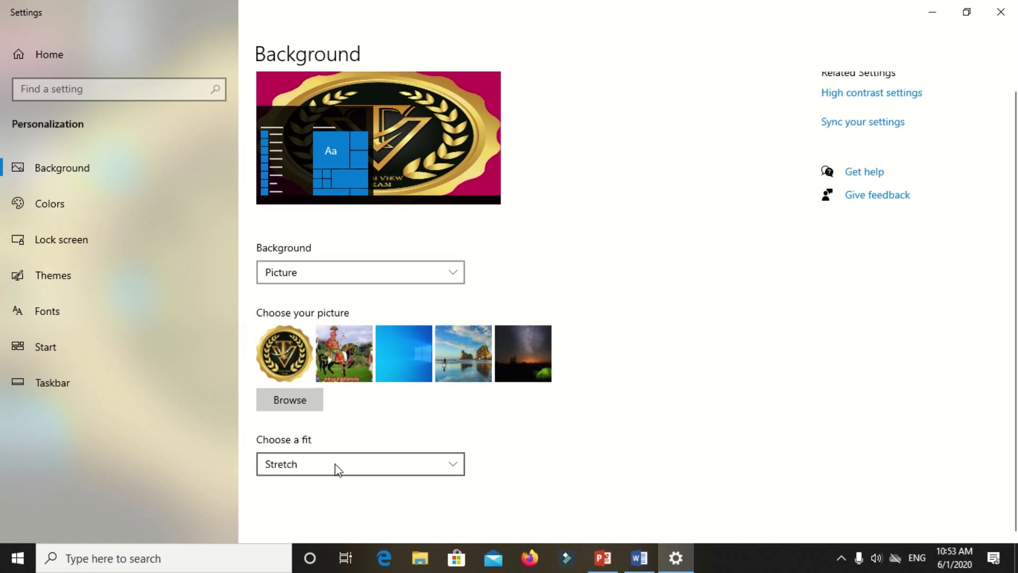
{"action": "left_click", "coordinate": [335, 464]}
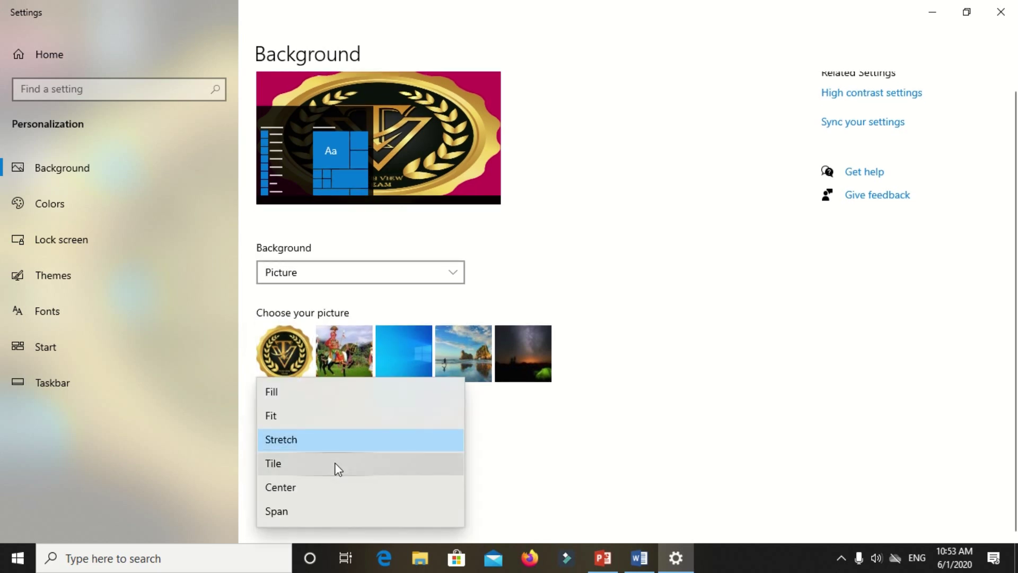
{"action": "left_click", "coordinate": [326, 397]}
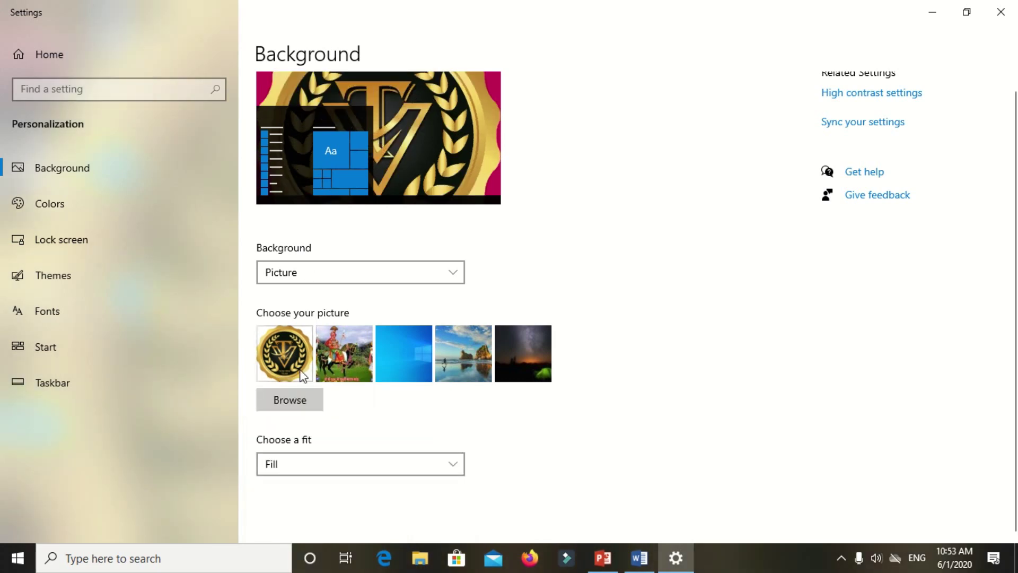
Change the background picture's fit to Fit and check the wallpaper on the desktop
{"action": "left_click", "coordinate": [316, 470]}
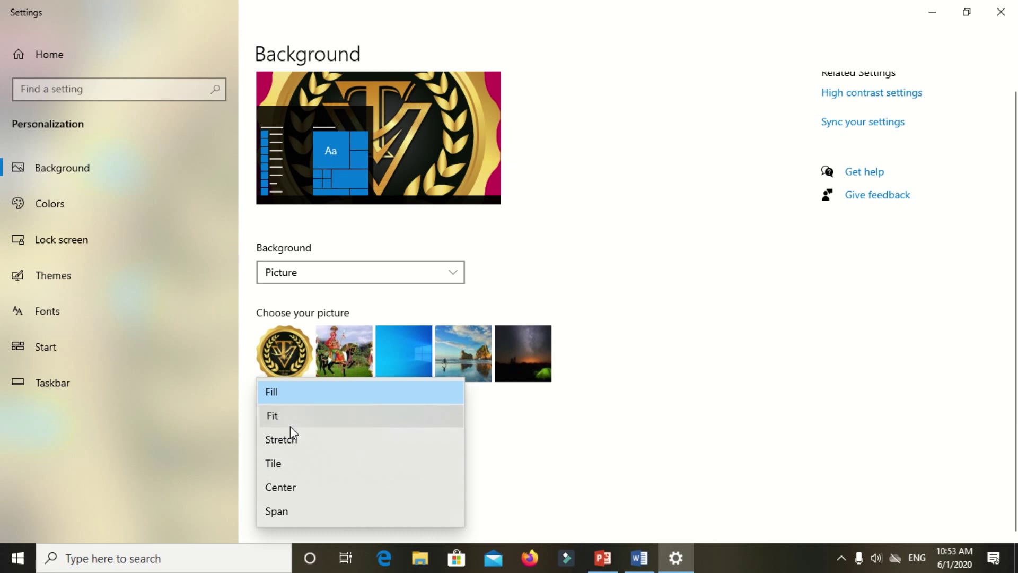
{"action": "key", "text": "Return"}
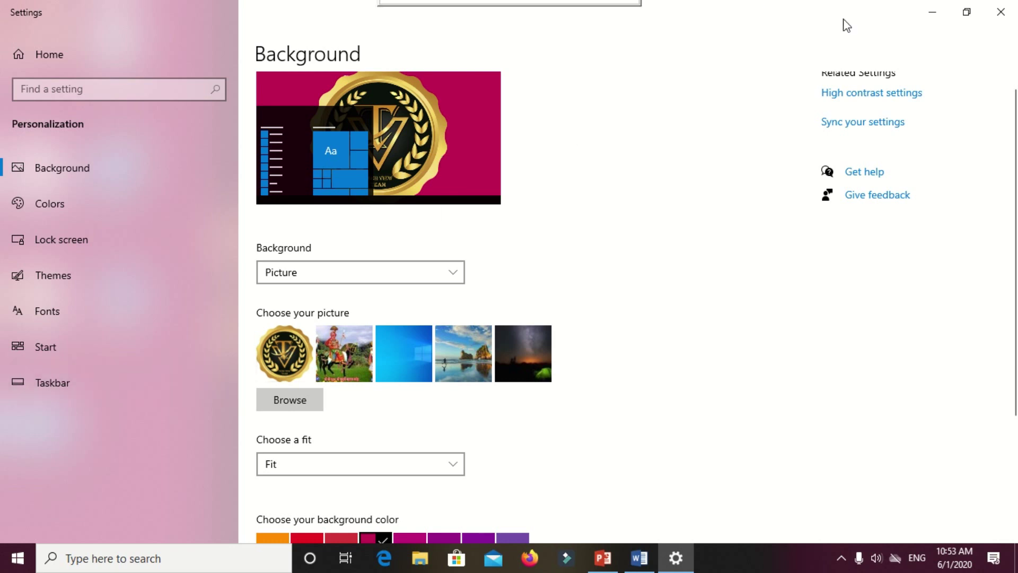
{"action": "left_click", "coordinate": [931, 14]}
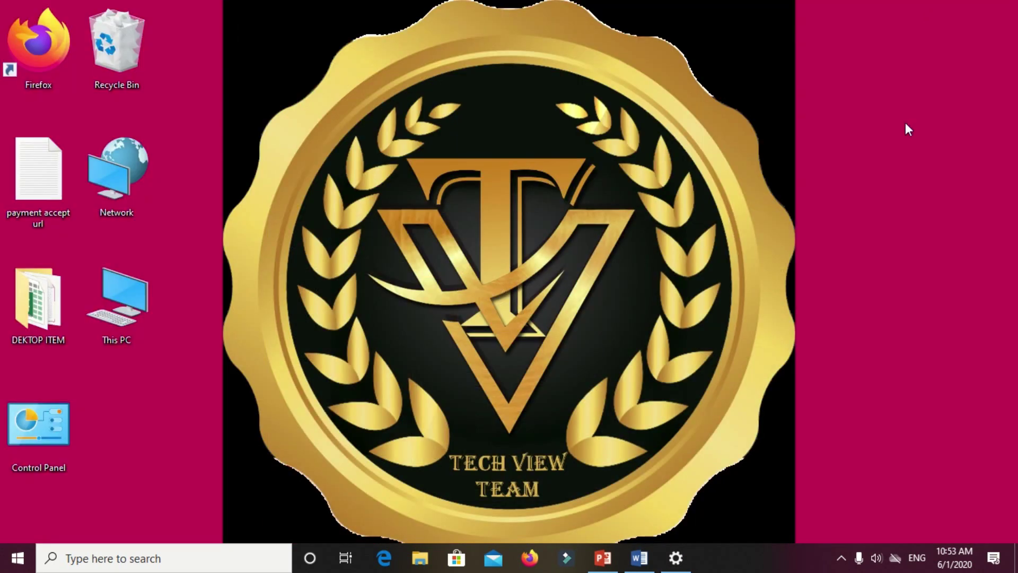
{"action": "left_click", "coordinate": [666, 566]}
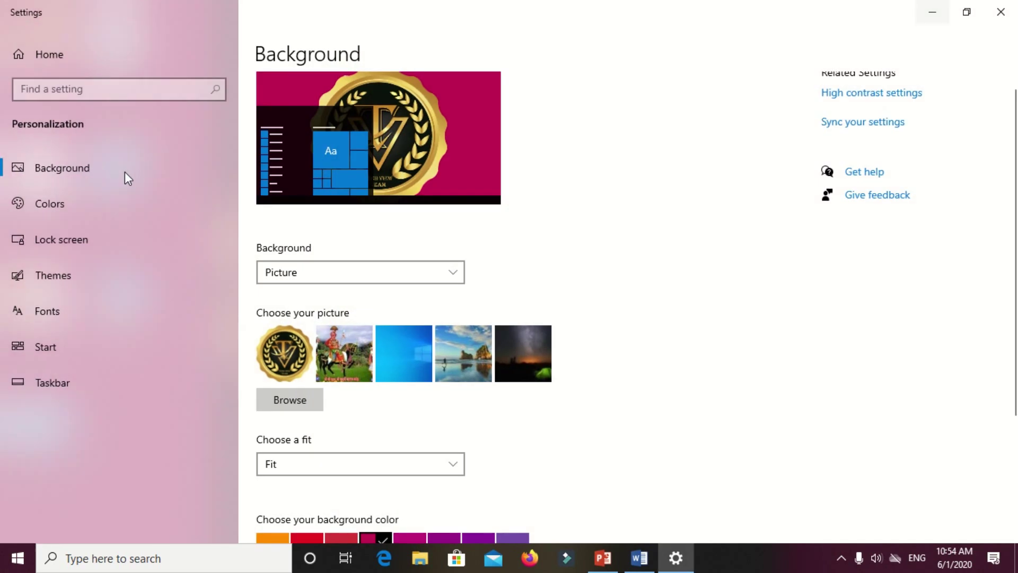
Try the Stretch and Tile fits for the background picture
{"action": "scroll", "coordinate": [380, 461], "scroll_direction": "down", "scroll_amount": 1}
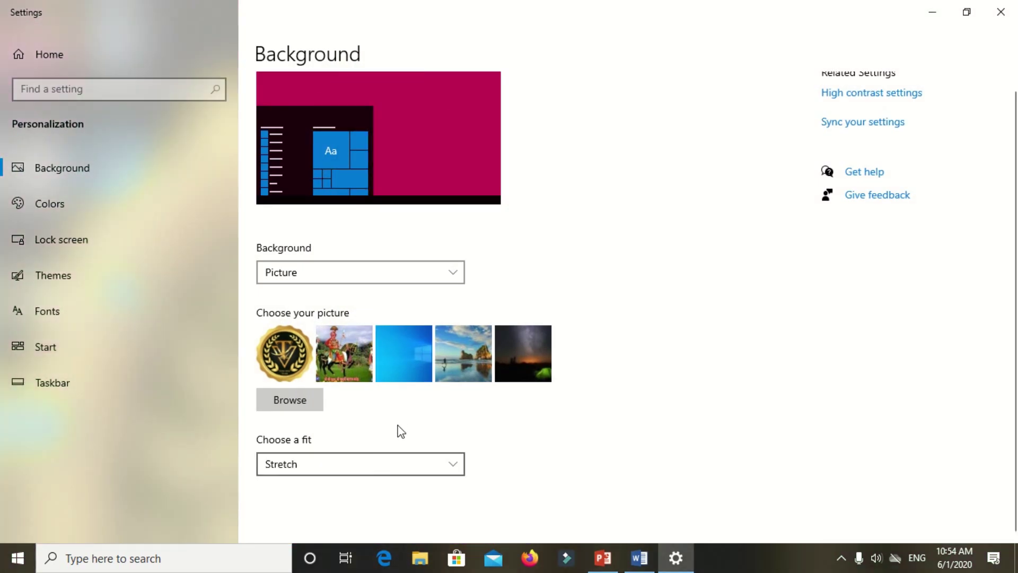
{"action": "key", "text": "Down"}
{"action": "scroll", "coordinate": [689, 403], "scroll_direction": "down", "scroll_amount": 1}
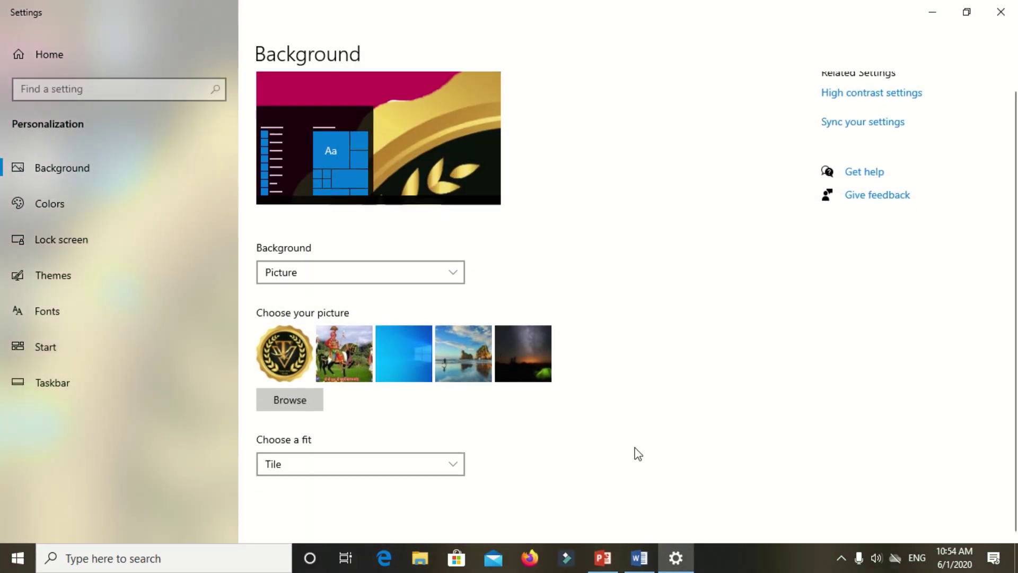
Switch the background picture's fit back to Fill
{"action": "left_click", "coordinate": [367, 466]}
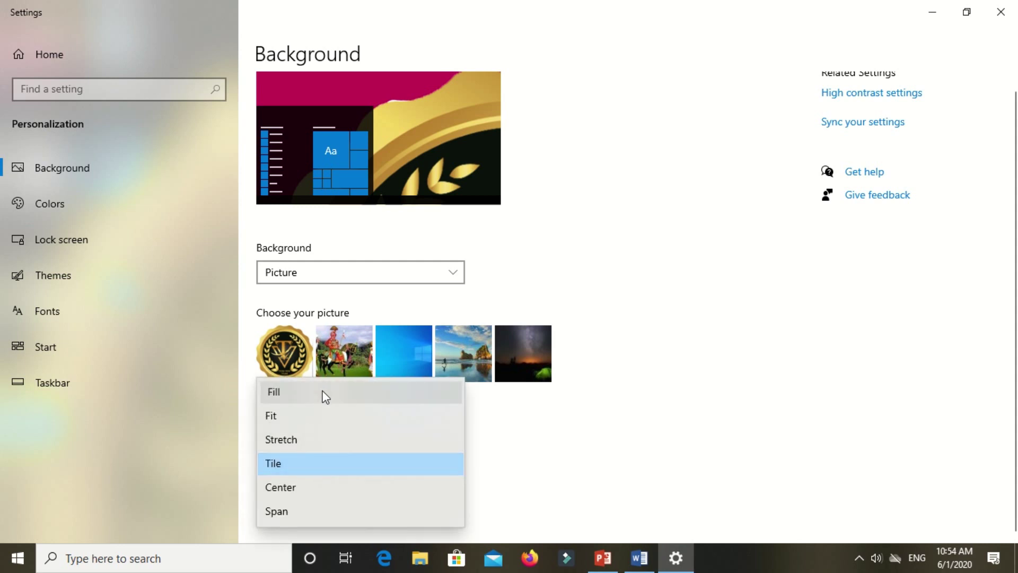
{"action": "key", "text": "Return"}
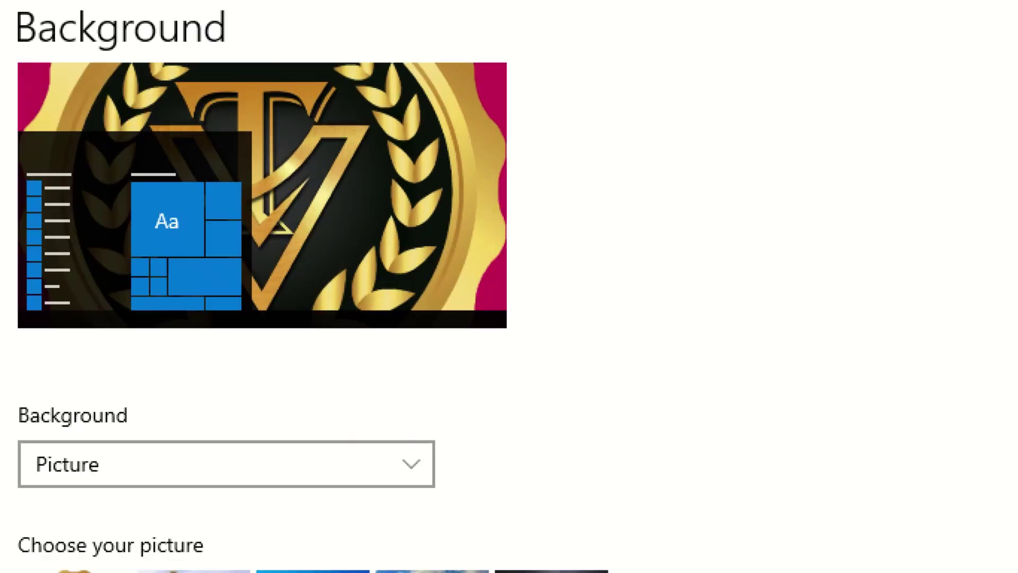
{"action": "left_click_drag", "start_coordinate": [484, 63], "coordinate": [508, 104]}
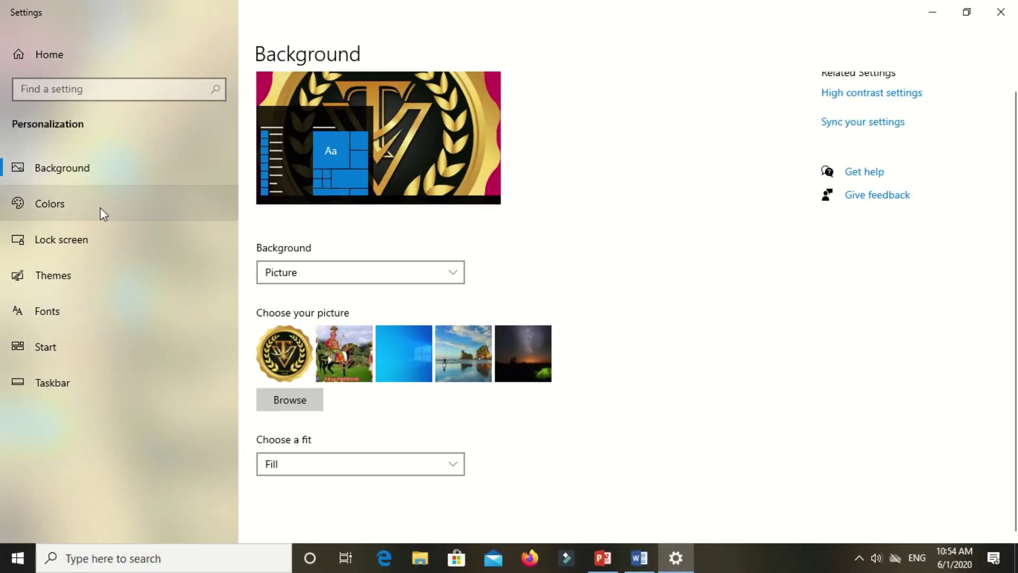
Look through the Colors personalization settings and set the overall color mode to Dark
{"action": "left_click", "coordinate": [81, 203]}
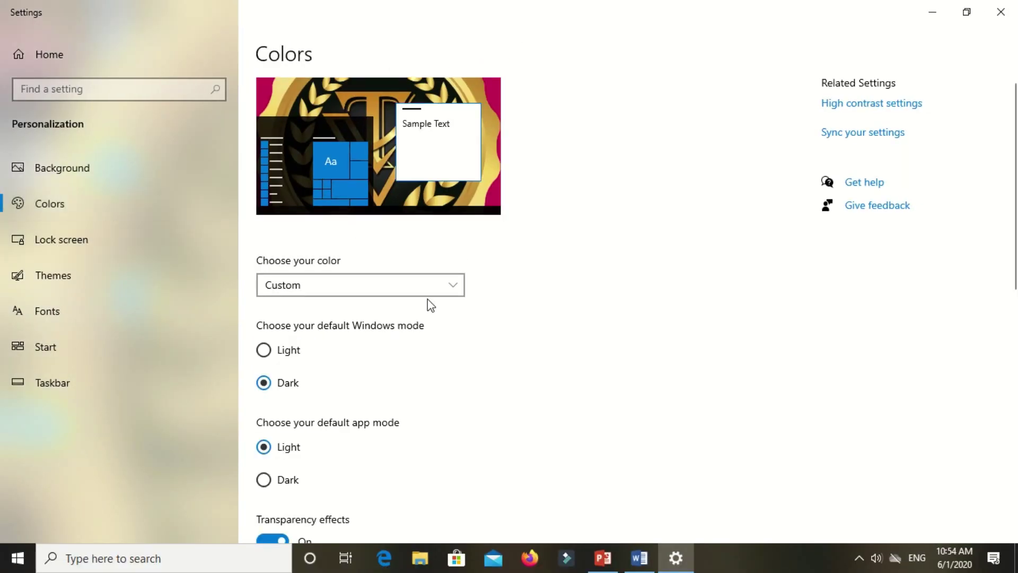
{"action": "scroll", "coordinate": [531, 329], "scroll_direction": "down", "scroll_amount": 8}
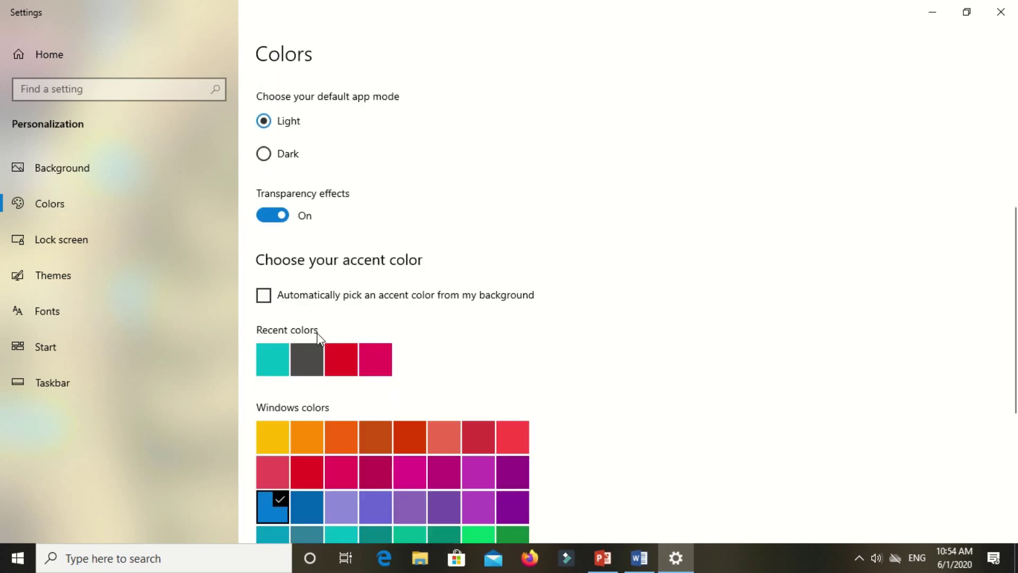
{"action": "scroll", "coordinate": [364, 420], "scroll_direction": "down", "scroll_amount": 2}
{"action": "scroll", "coordinate": [316, 263], "scroll_direction": "up", "scroll_amount": 8}
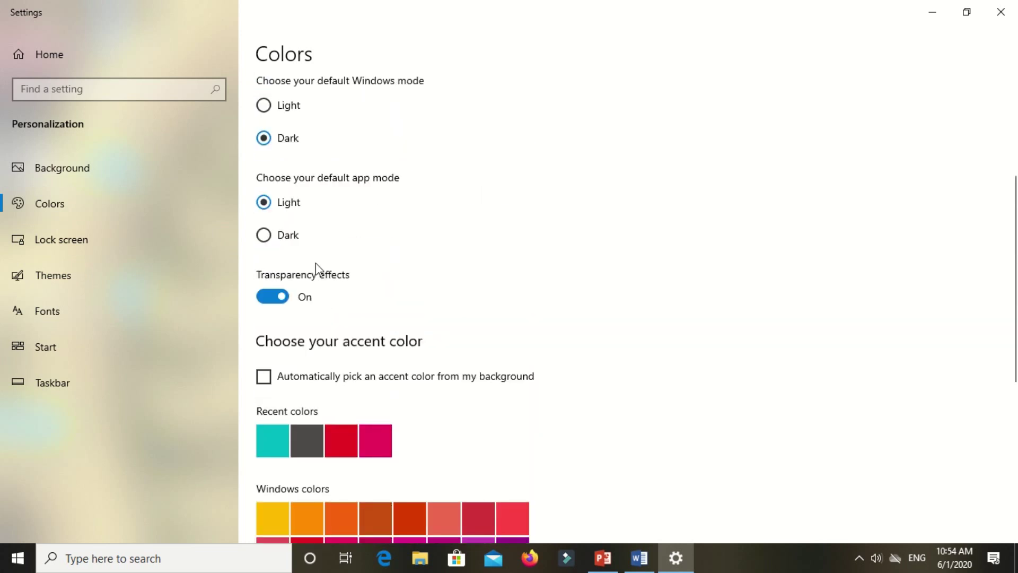
{"action": "scroll", "coordinate": [323, 182], "scroll_direction": "up", "scroll_amount": 3}
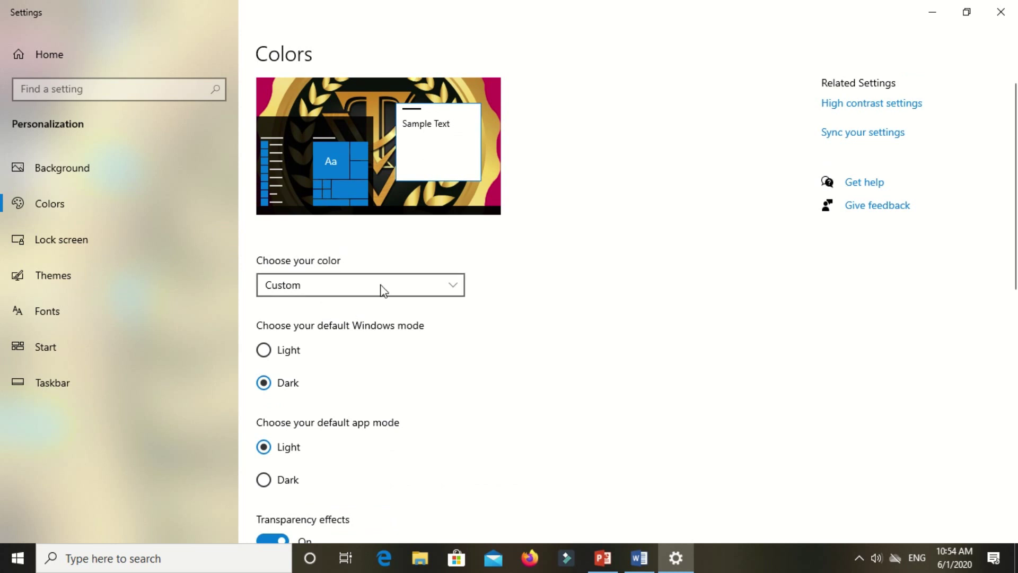
{"action": "left_click", "coordinate": [383, 290]}
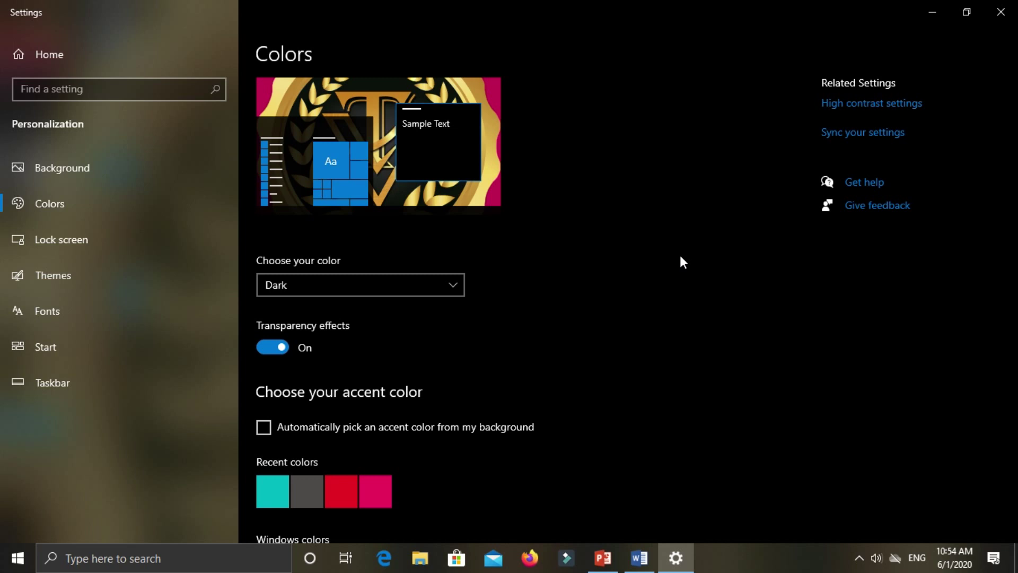
Set the color mode to Custom and the default app mode to Light
{"action": "left_click", "coordinate": [435, 283]}
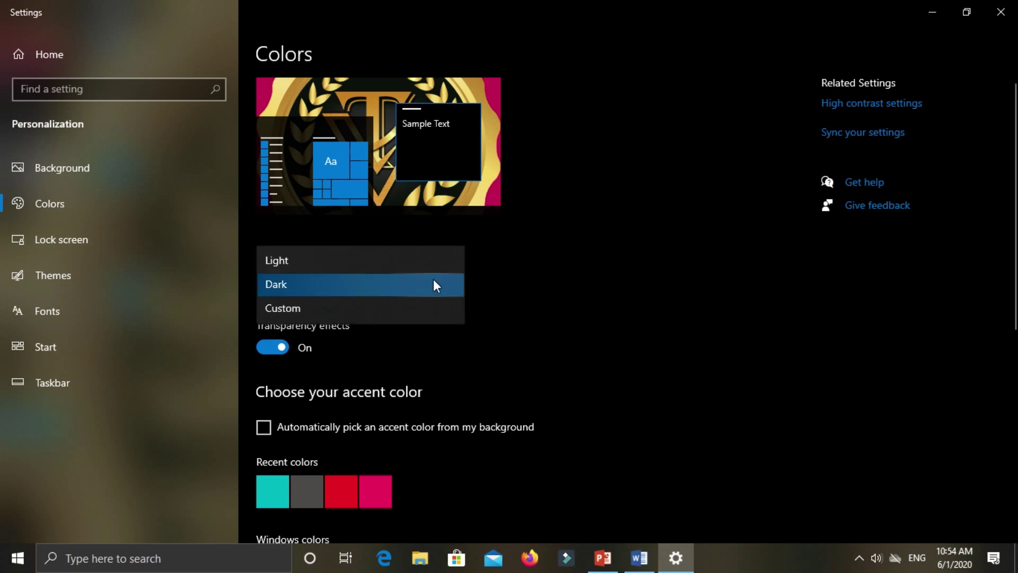
{"action": "left_click", "coordinate": [392, 310]}
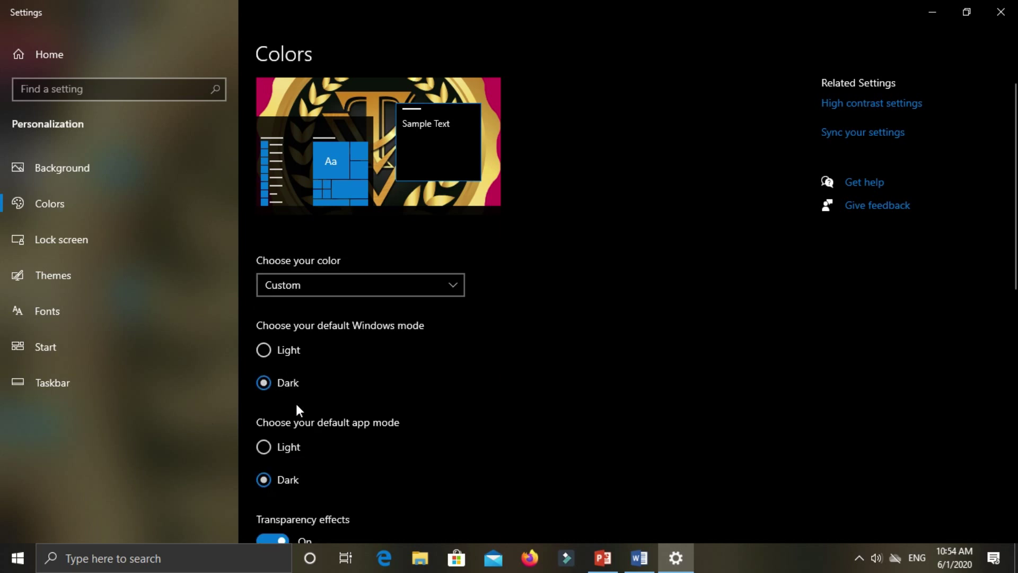
{"action": "scroll", "coordinate": [297, 404], "scroll_direction": "down", "scroll_amount": 2}
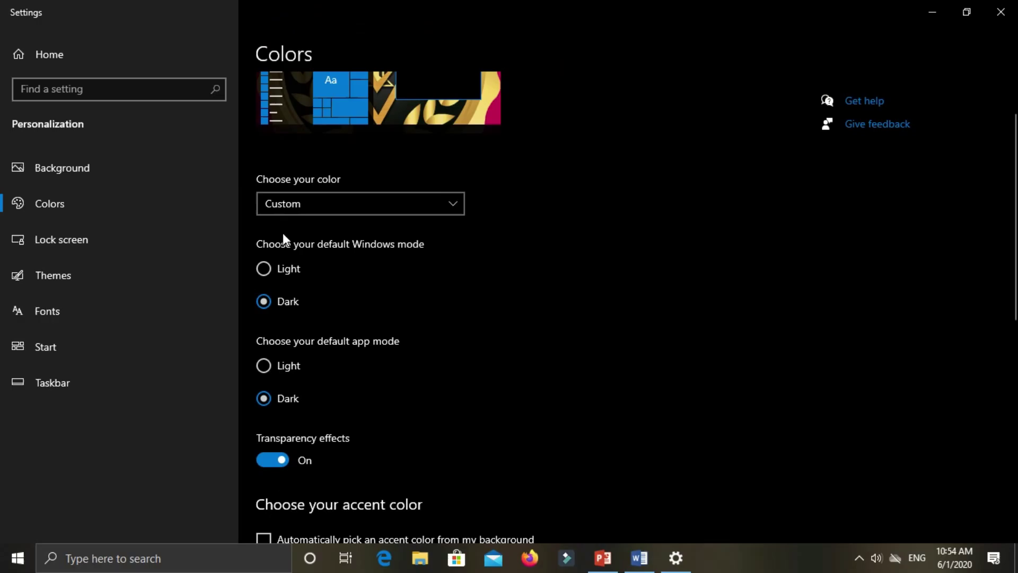
{"action": "left_click", "coordinate": [272, 367]}
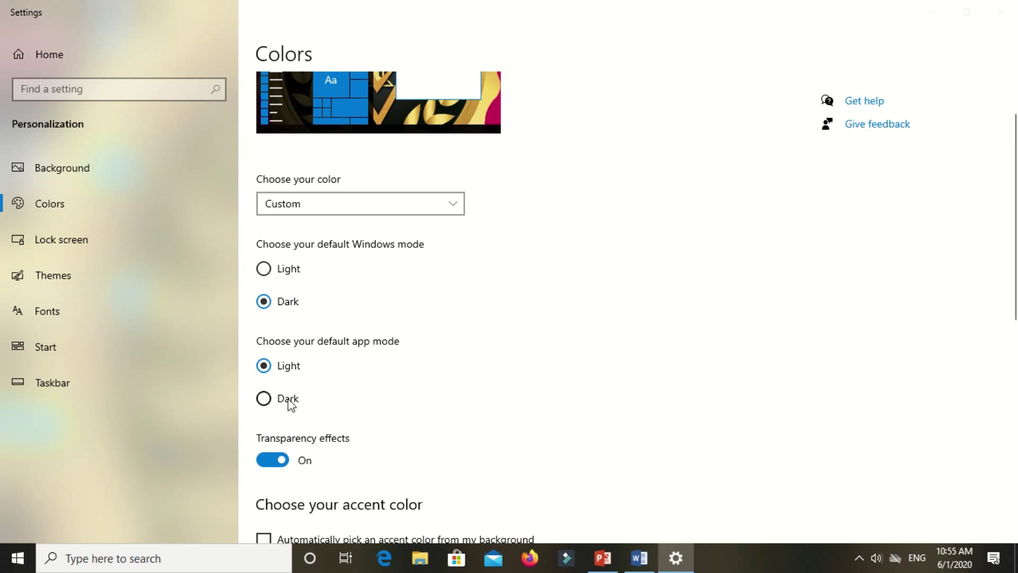
Turn off transparency effects and apply the dark gray recent color as the accent, checking it against the desktop
{"action": "left_click", "coordinate": [275, 465]}
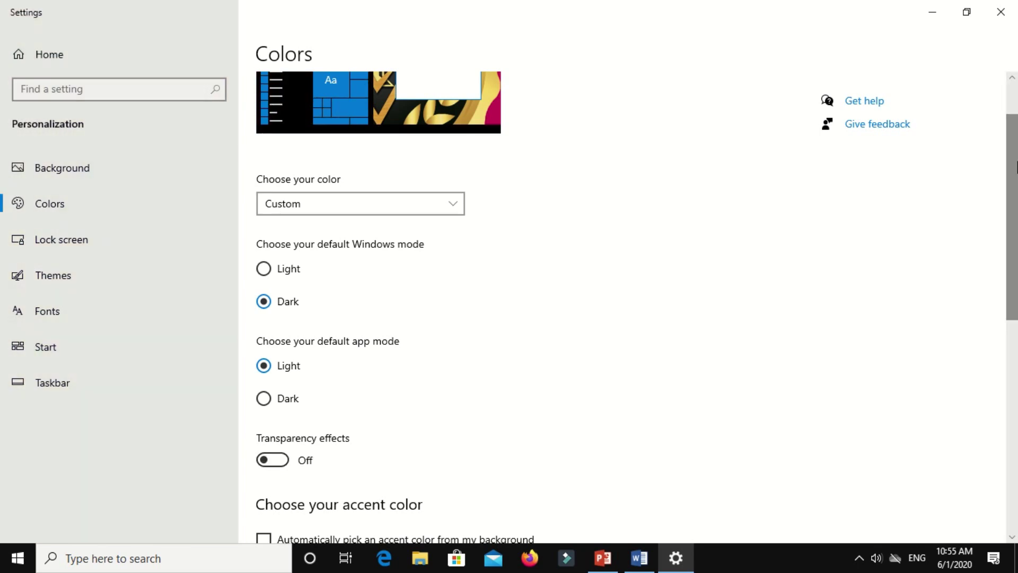
{"action": "scroll", "coordinate": [993, 323], "scroll_direction": "down", "scroll_amount": 7}
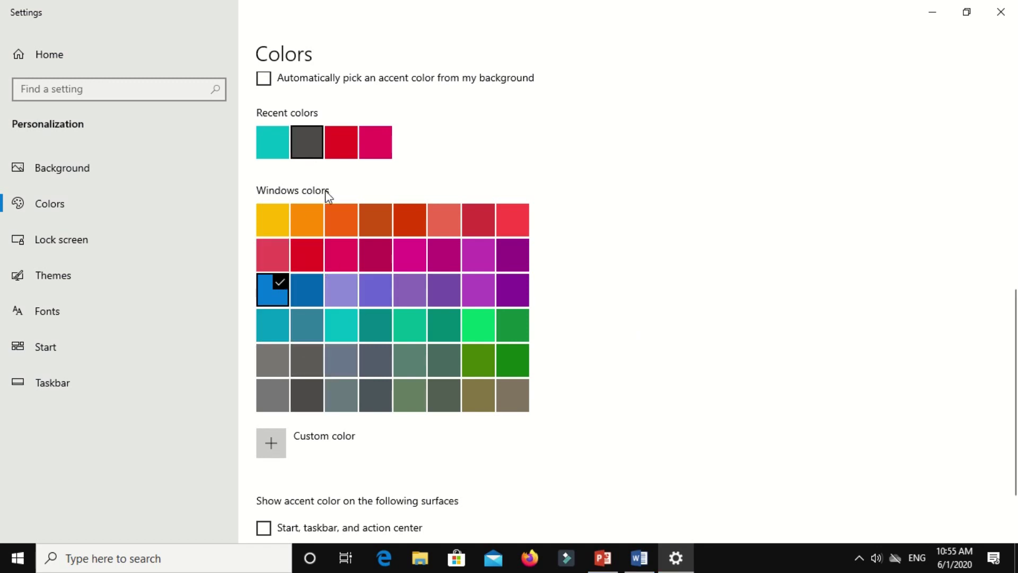
{"action": "left_click", "coordinate": [307, 141]}
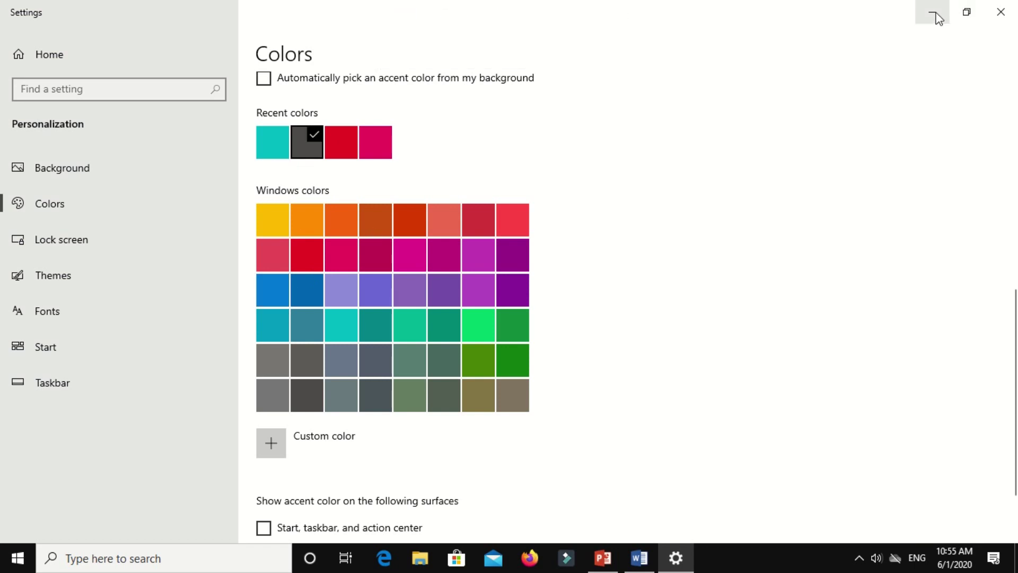
{"action": "left_click", "coordinate": [934, 14]}
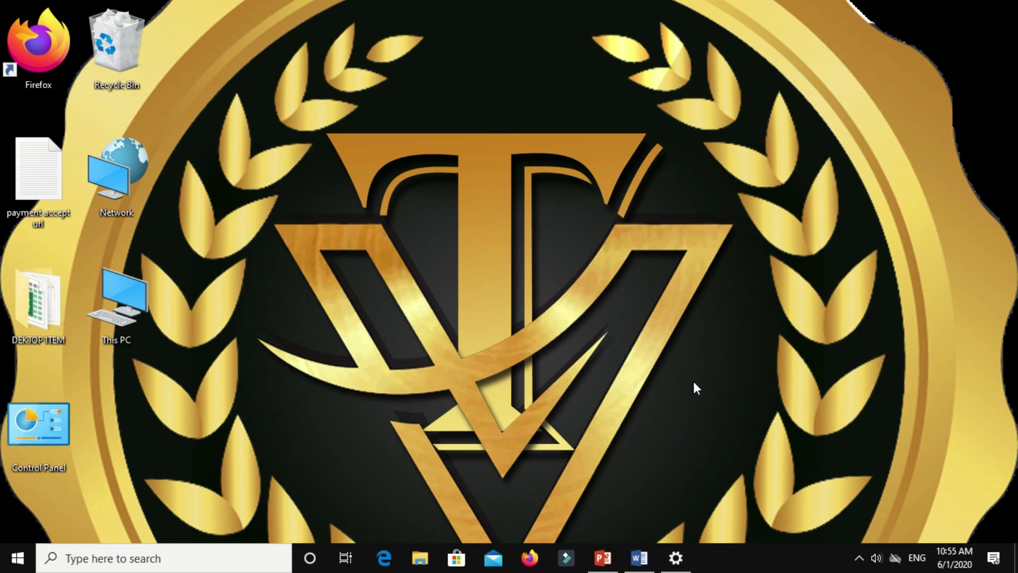
{"action": "left_click", "coordinate": [675, 558]}
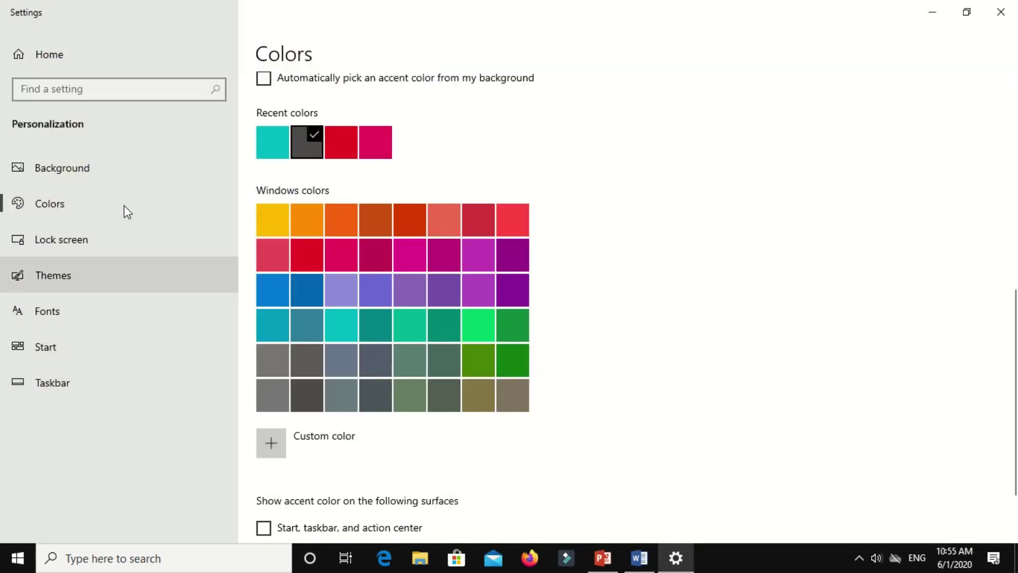
Review the themes on offer in the Themes settings and the available fonts in the Fonts settings
{"action": "left_click", "coordinate": [111, 286]}
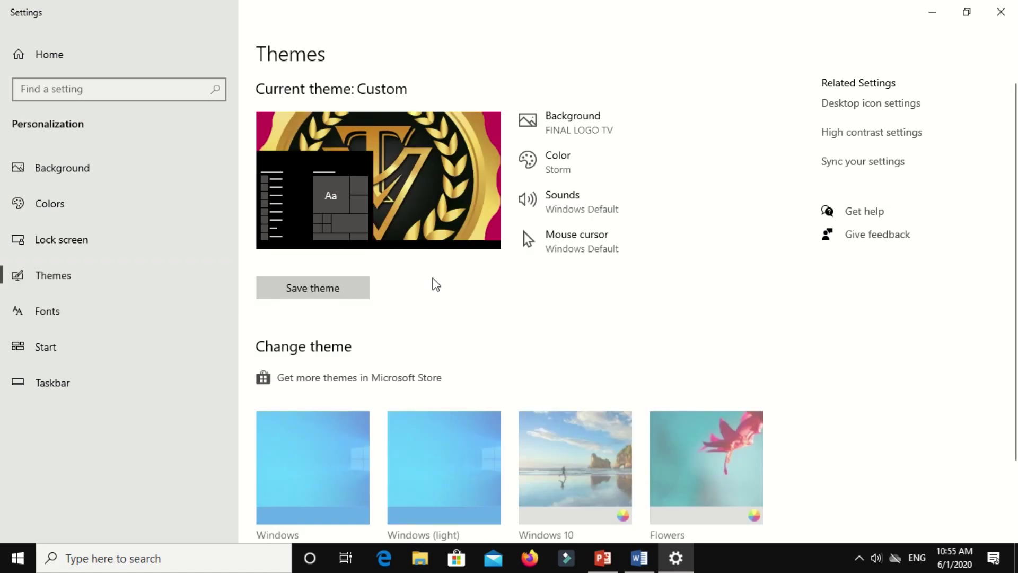
{"action": "scroll", "coordinate": [584, 354], "scroll_direction": "down", "scroll_amount": 2}
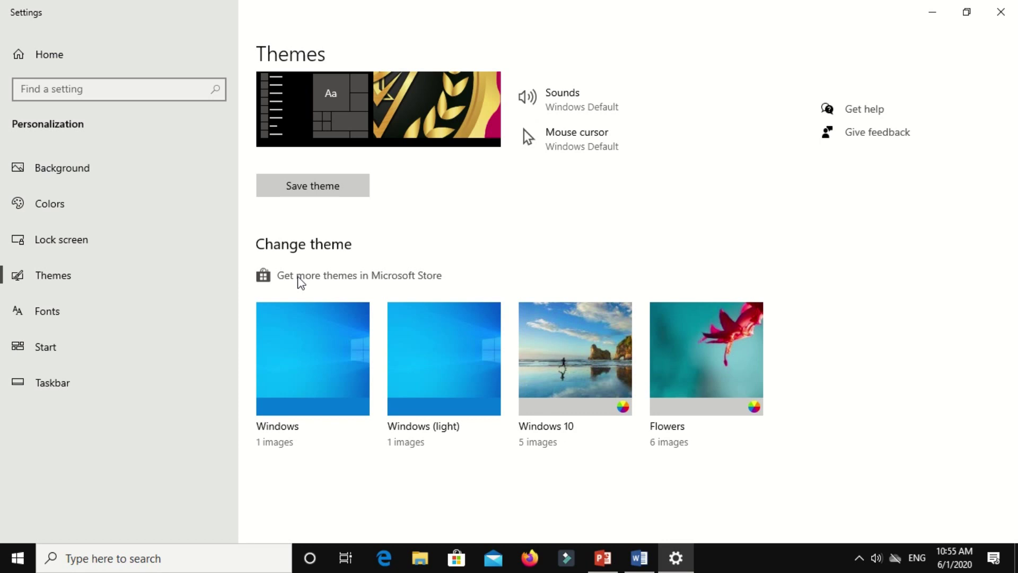
{"action": "left_click", "coordinate": [65, 314]}
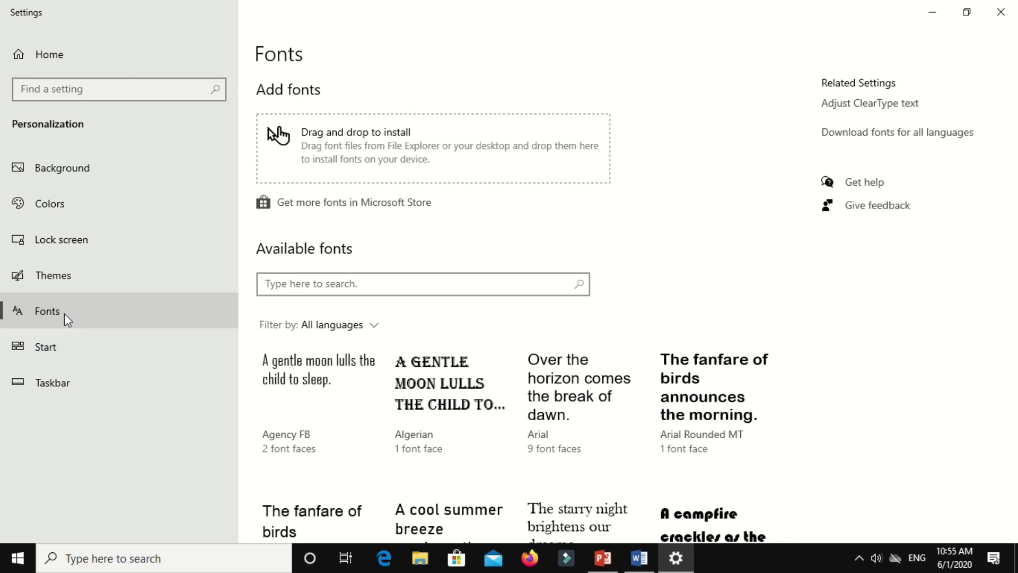
{"action": "scroll", "coordinate": [525, 350], "scroll_direction": "down", "scroll_amount": 3}
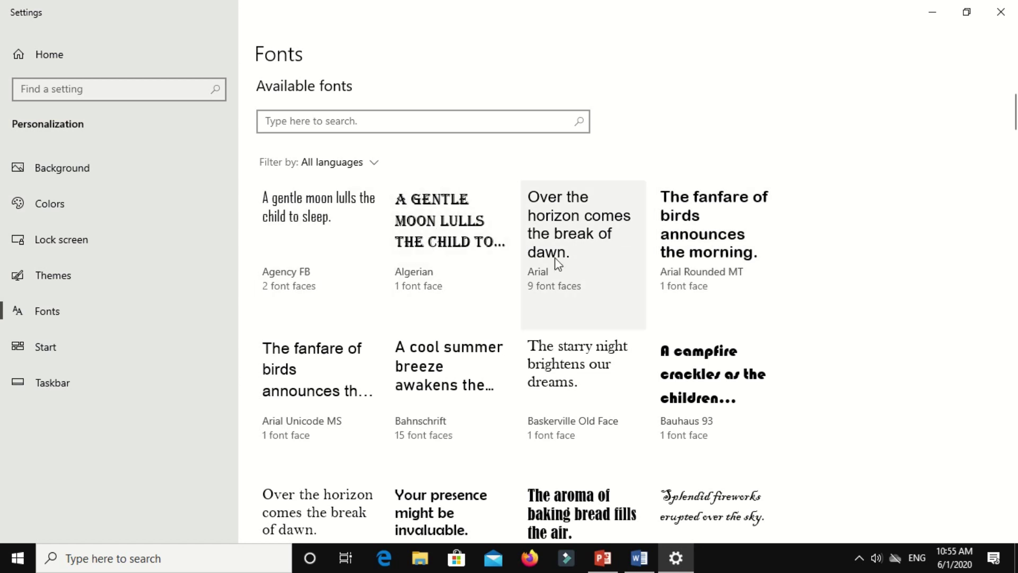
{"action": "scroll", "coordinate": [589, 365], "scroll_direction": "down", "scroll_amount": 5}
{"action": "scroll", "coordinate": [594, 308], "scroll_direction": "up", "scroll_amount": 8}
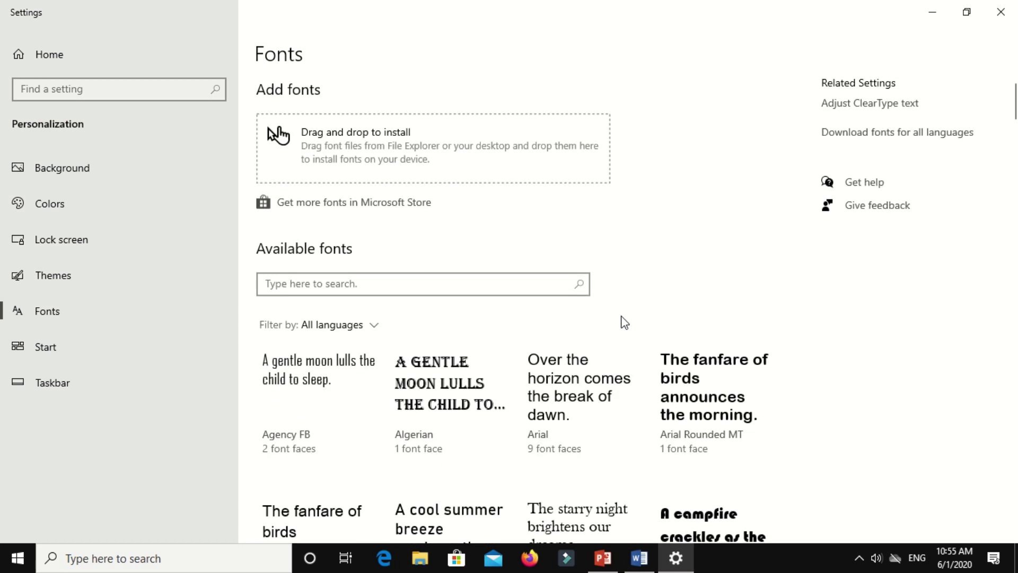
View the personalization options for Start and for the taskbar
{"action": "left_click", "coordinate": [69, 354]}
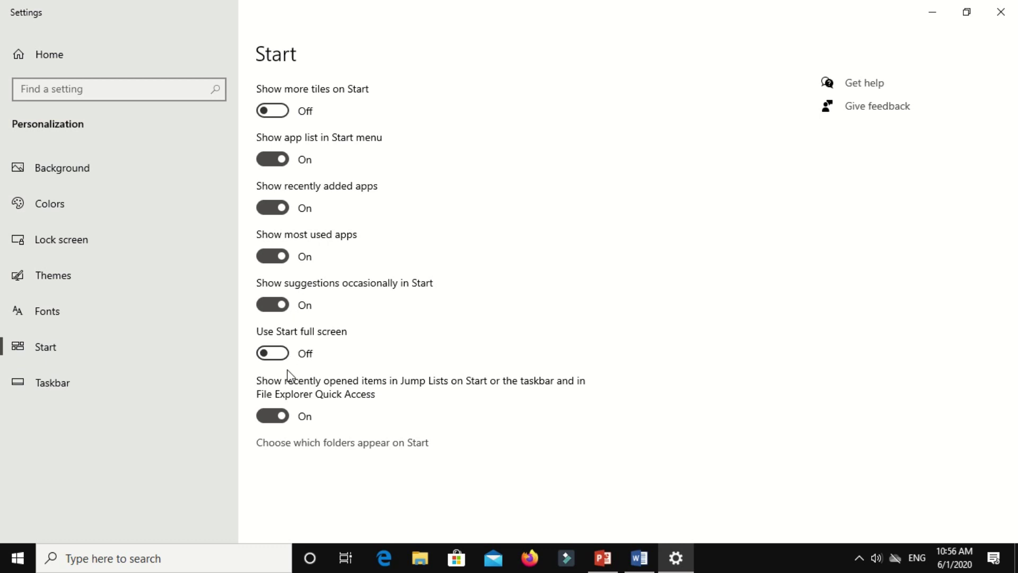
{"action": "left_click", "coordinate": [48, 384]}
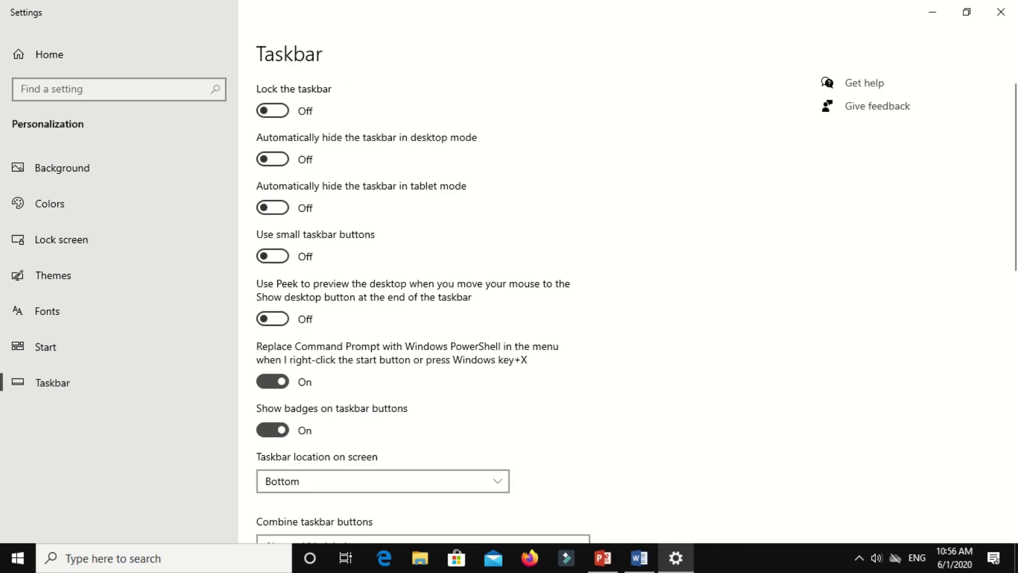
Look over the taskbar's shortcut options, dismiss them and close the Settings window
{"action": "mouse_move", "coordinate": [676, 556]}
{"action": "right_click", "coordinate": [772, 565]}
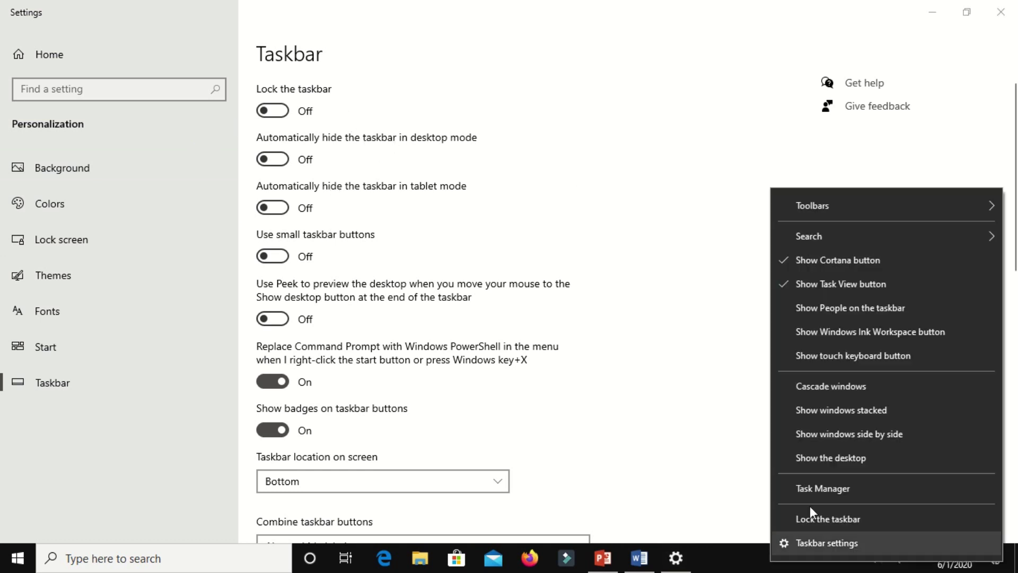
{"action": "left_click", "coordinate": [503, 115]}
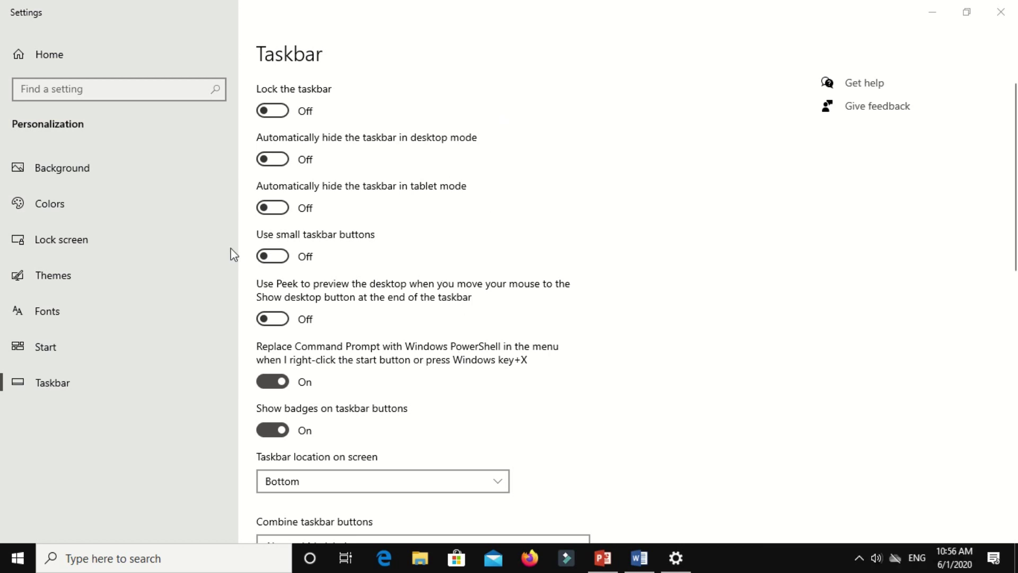
{"action": "left_click", "coordinate": [1001, 12]}
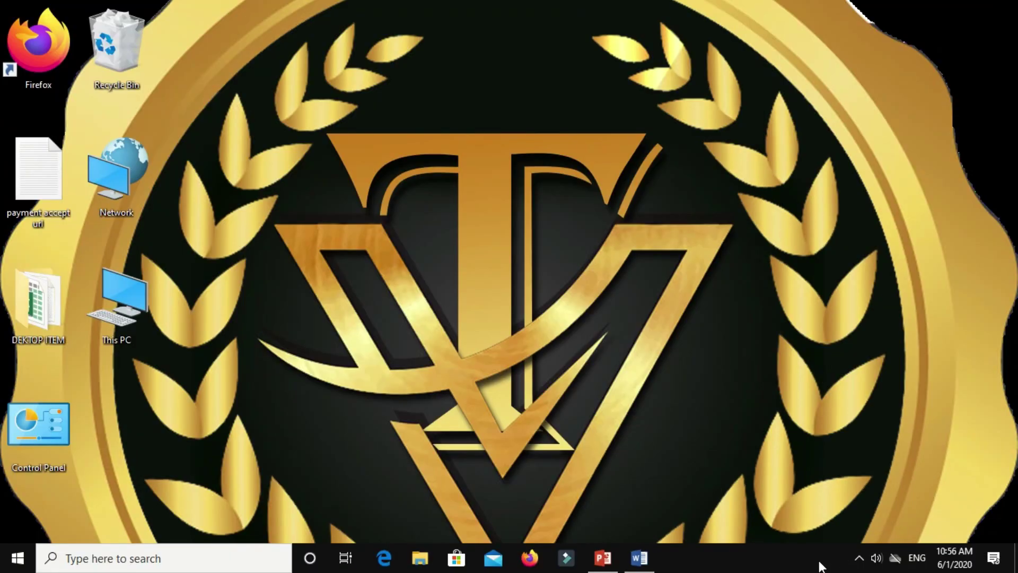
Add the Address toolbar to the taskbar
{"action": "right_click", "coordinate": [640, 546]}
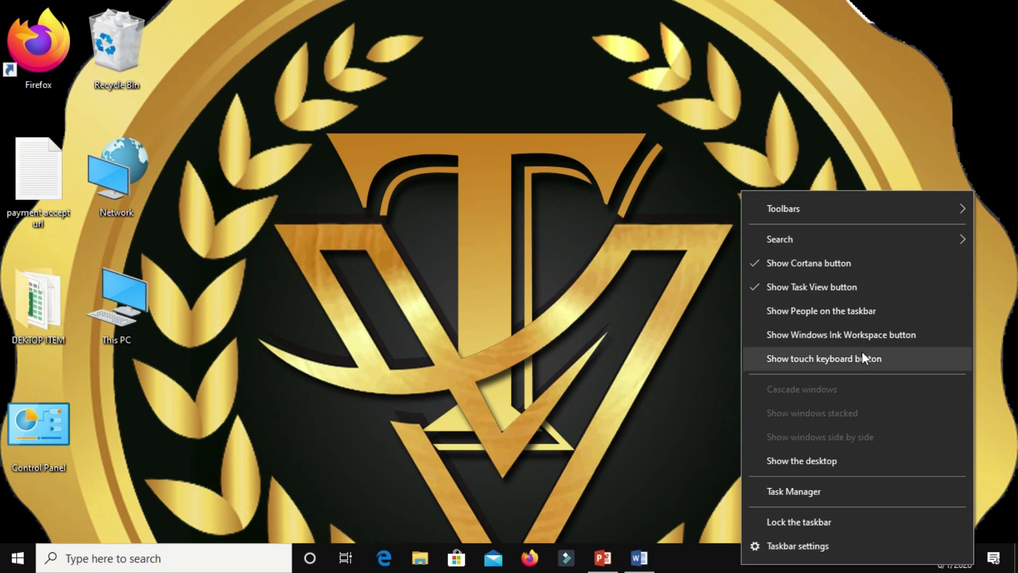
{"action": "mouse_move", "coordinate": [843, 210]}
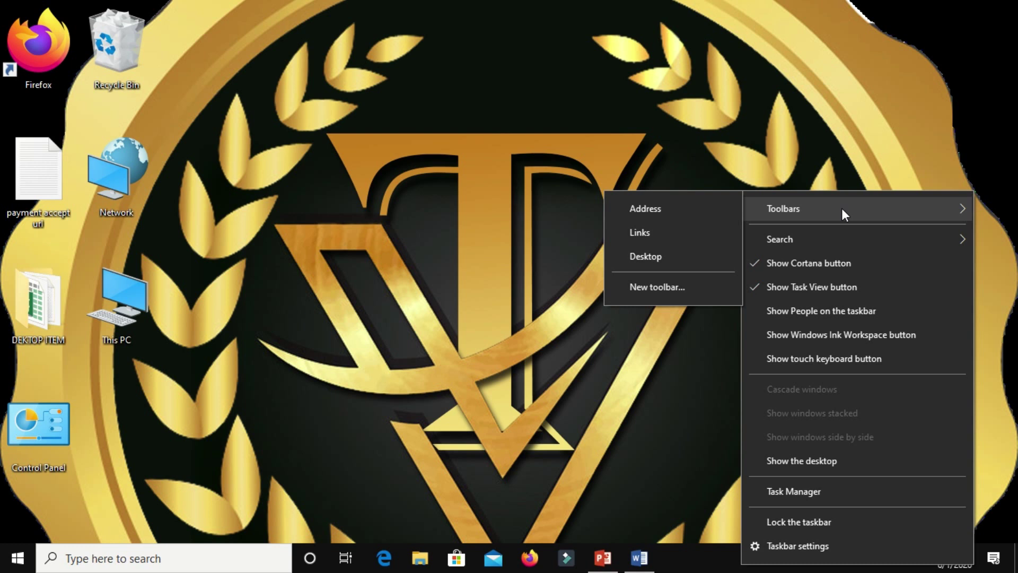
{"action": "left_click", "coordinate": [672, 215]}
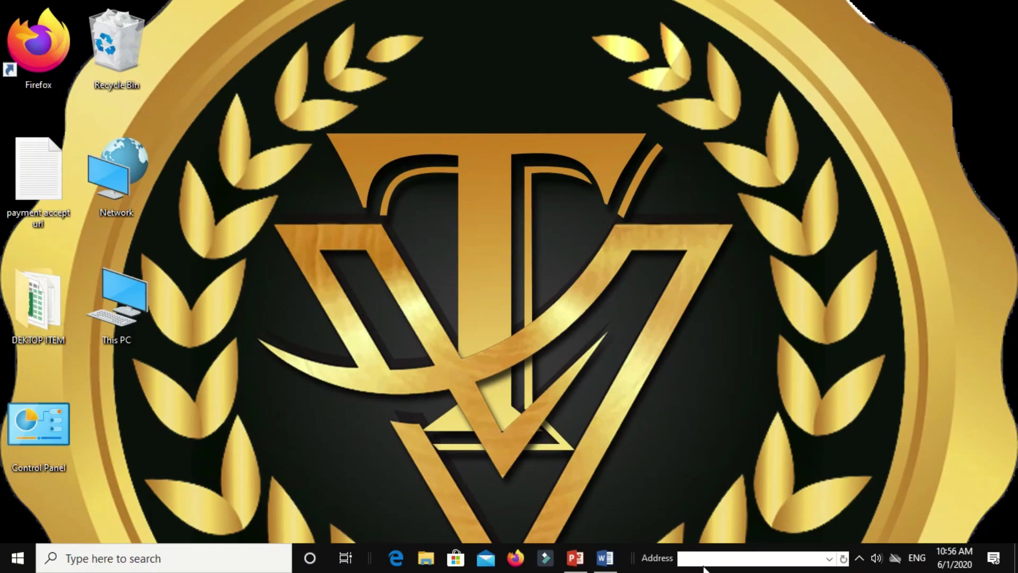
{"action": "left_click", "coordinate": [700, 560]}
{"action": "type", "text": "www.google.com"}
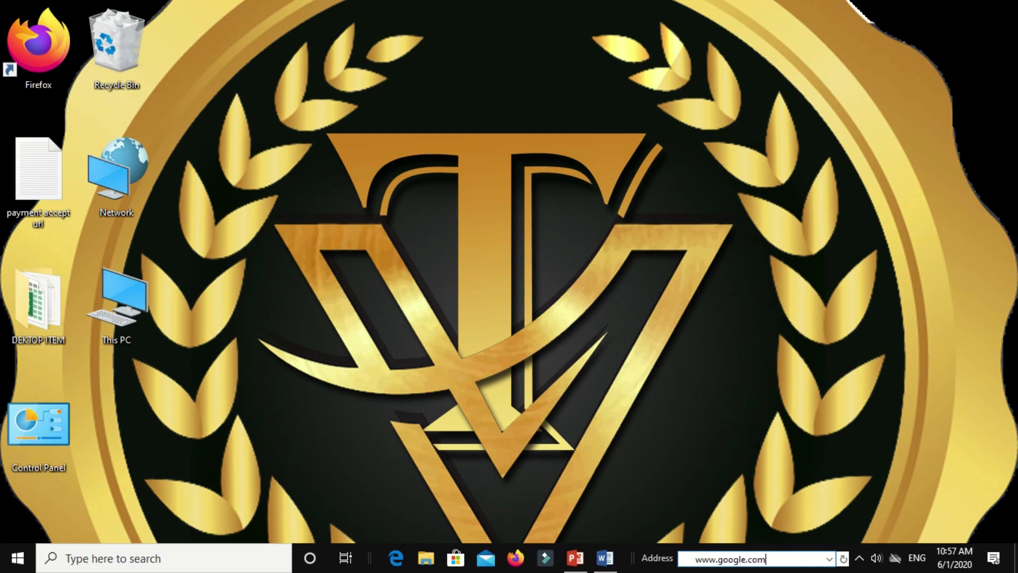
{"action": "key", "text": "Return"}
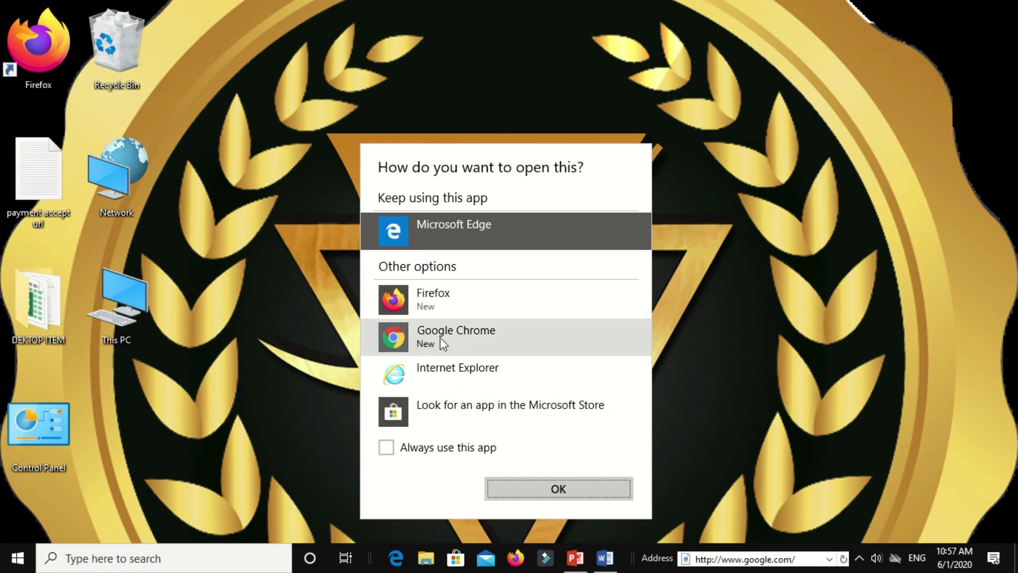
{"action": "left_click", "coordinate": [437, 306]}
{"action": "left_click", "coordinate": [419, 447]}
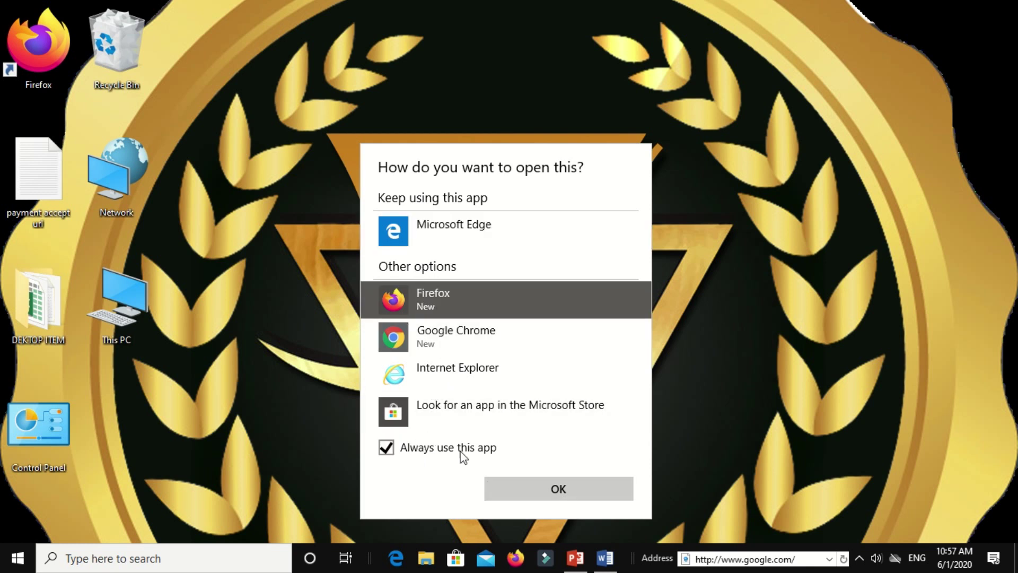
{"action": "left_click", "coordinate": [567, 487]}
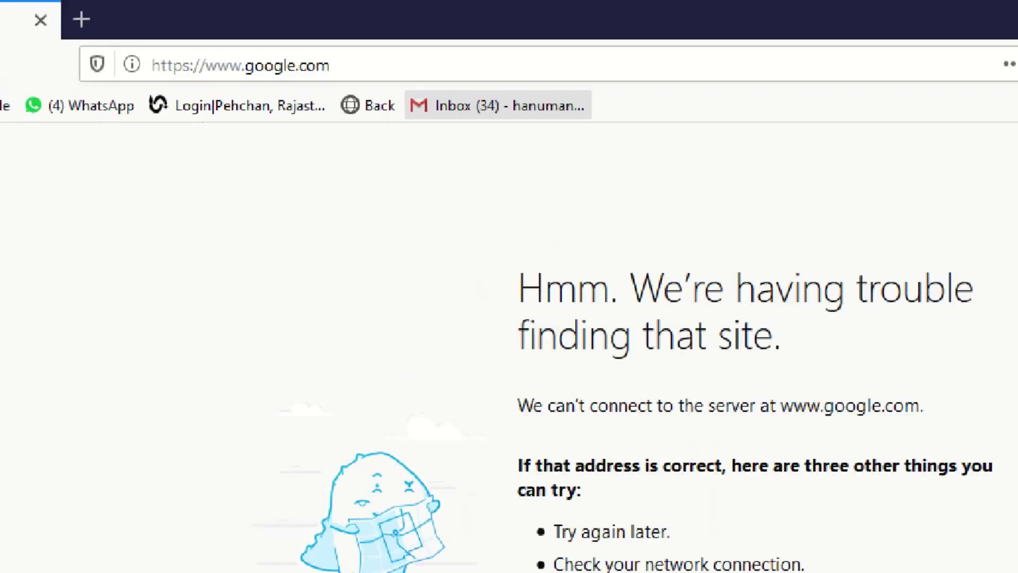
Close the Firefox window and remove the Address toolbar from the taskbar
{"action": "mouse_move", "coordinate": [119, 30]}
{"action": "left_mouse_down"}
{"action": "mouse_move", "coordinate": [380, 147]}
{"action": "mouse_move", "coordinate": [406, 112]}
{"action": "left_mouse_up"}
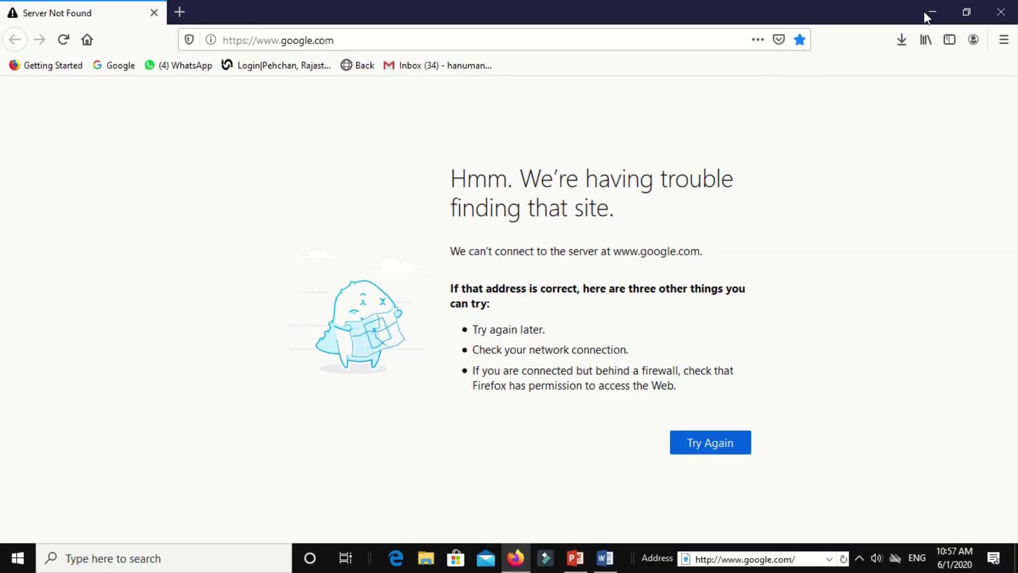
{"action": "left_click", "coordinate": [997, 8]}
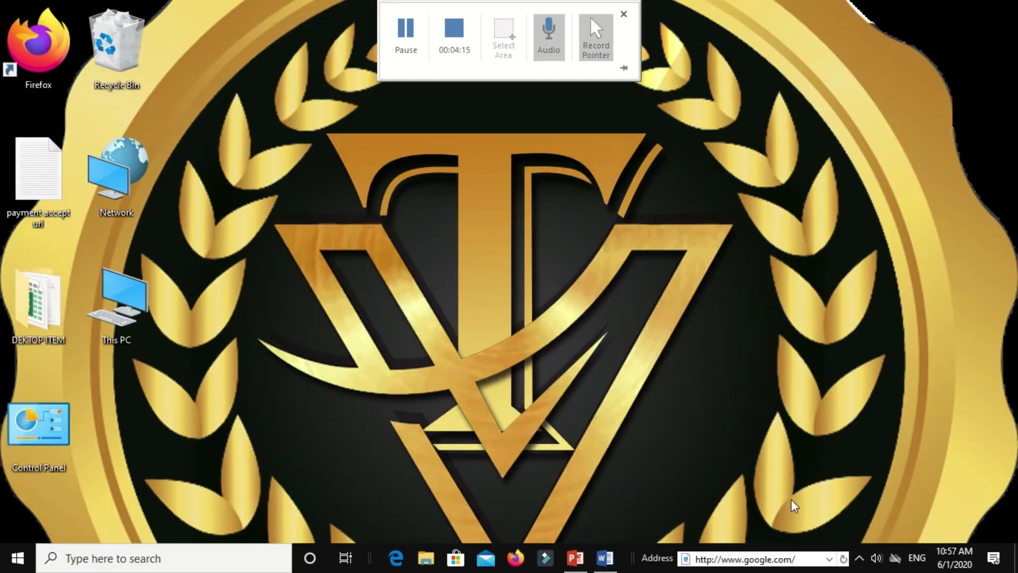
{"action": "right_click", "coordinate": [627, 554]}
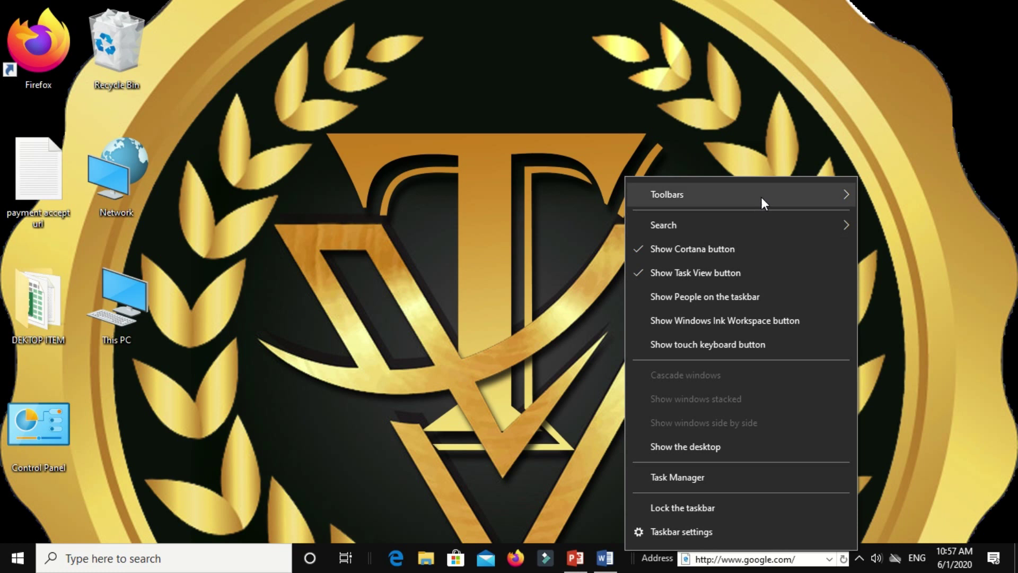
{"action": "mouse_move", "coordinate": [786, 196]}
{"action": "left_click", "coordinate": [875, 196]}
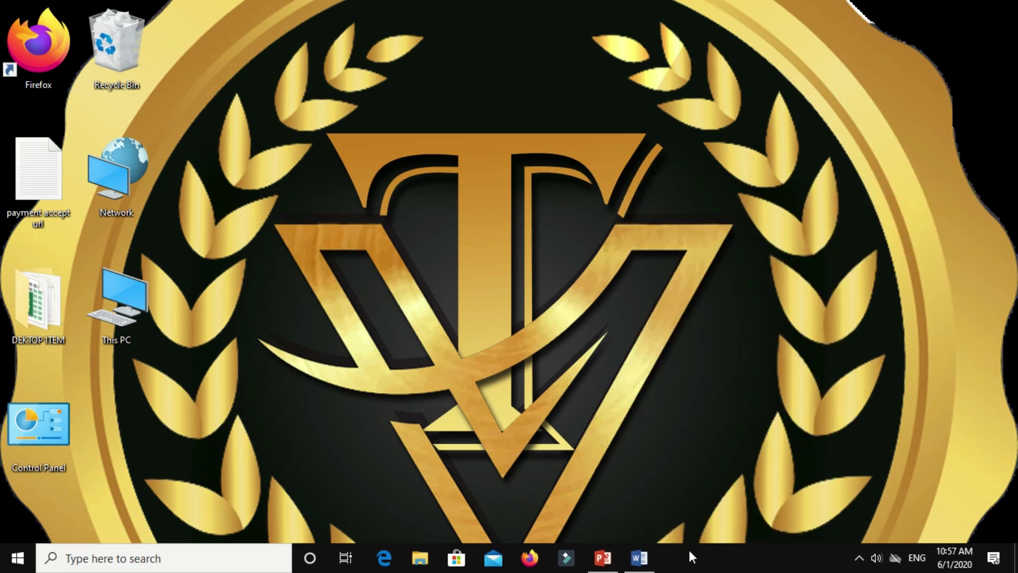
Review which toolbars can be added to the taskbar, without adding any
{"action": "right_click", "coordinate": [689, 550]}
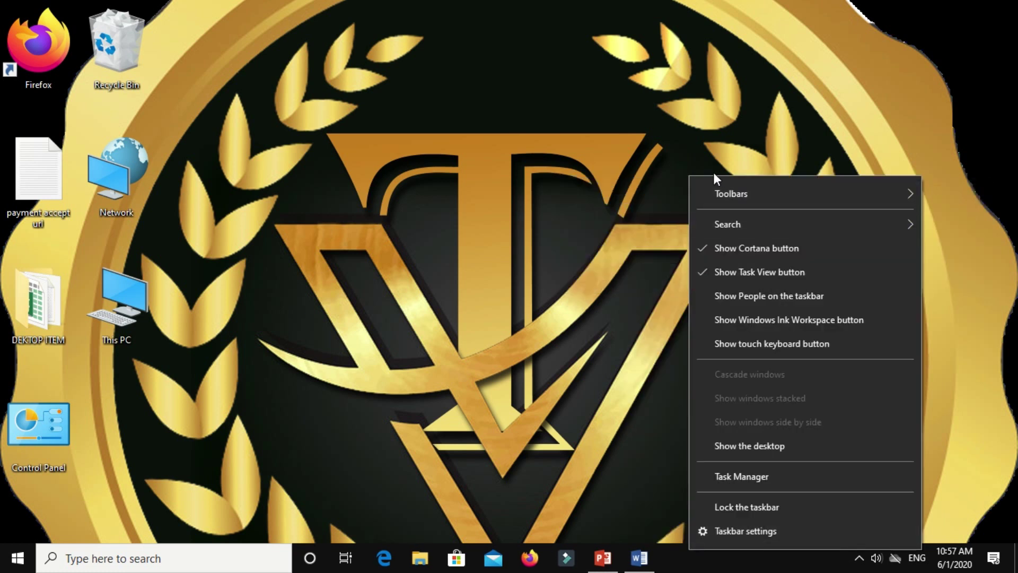
{"action": "mouse_move", "coordinate": [695, 193]}
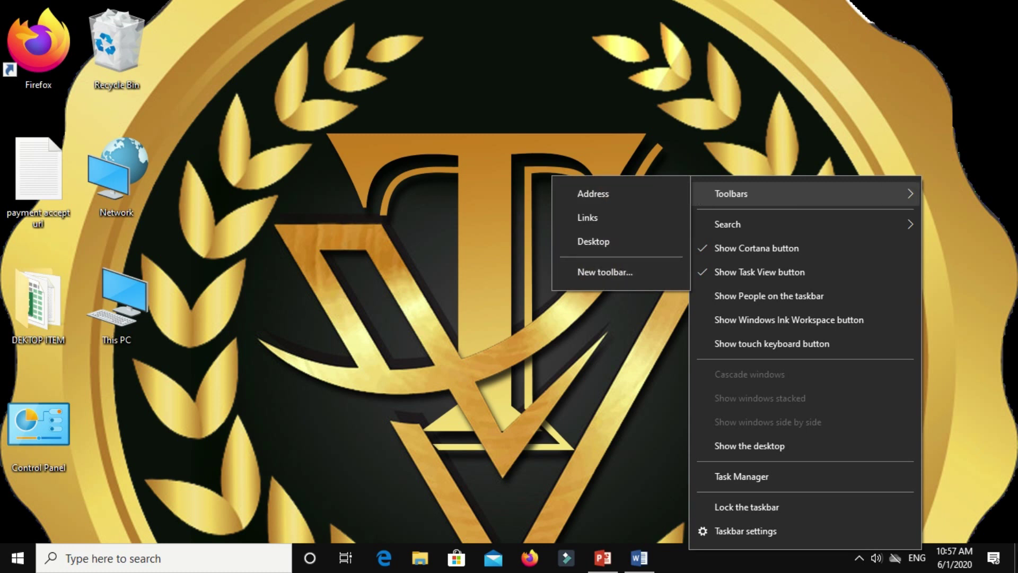
{"action": "key", "text": "Escape"}
{"action": "key", "text": "Escape"}
{"action": "right_click", "coordinate": [756, 555]}
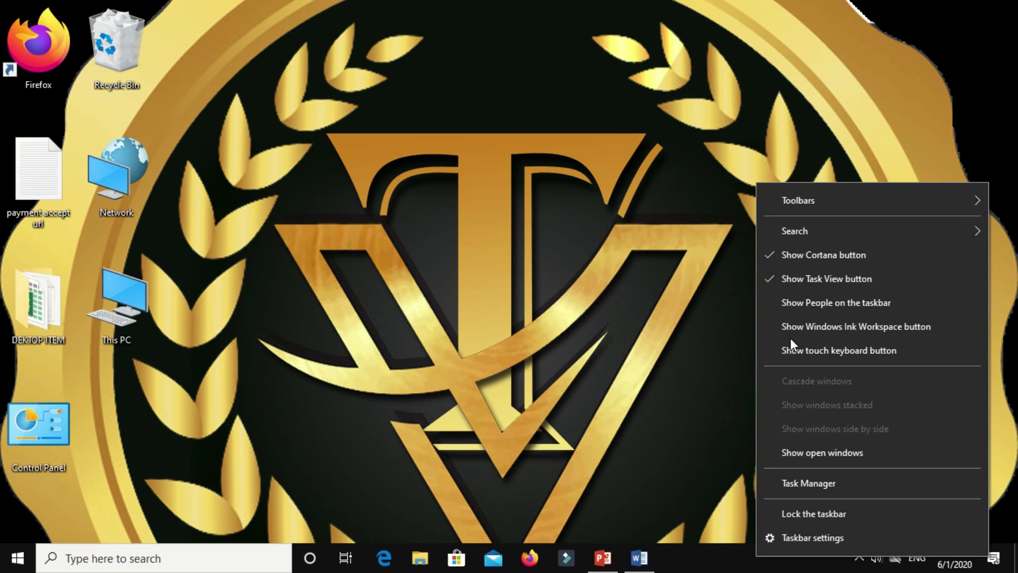
{"action": "mouse_move", "coordinate": [880, 197]}
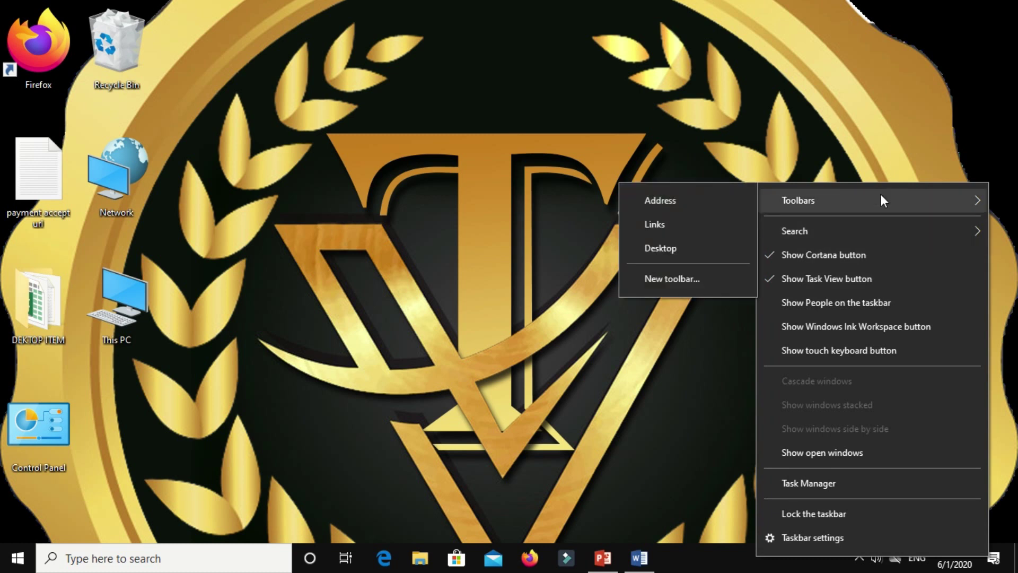
{"action": "mouse_move", "coordinate": [832, 223]}
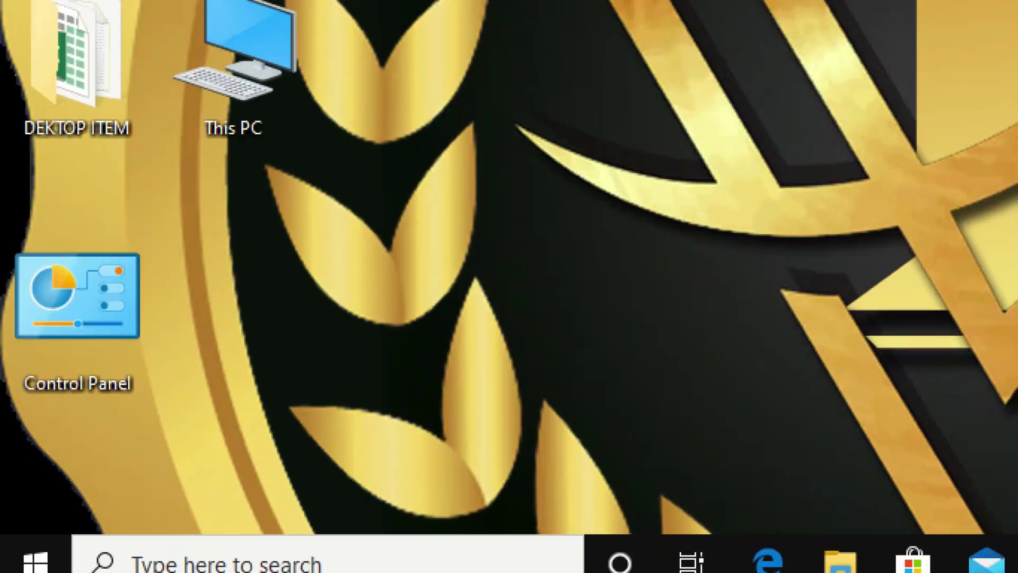
{"action": "mouse_move", "coordinate": [48, 511]}
{"action": "left_mouse_down"}
{"action": "mouse_move", "coordinate": [273, 571]}
{"action": "mouse_move", "coordinate": [613, 570]}
{"action": "left_mouse_up"}
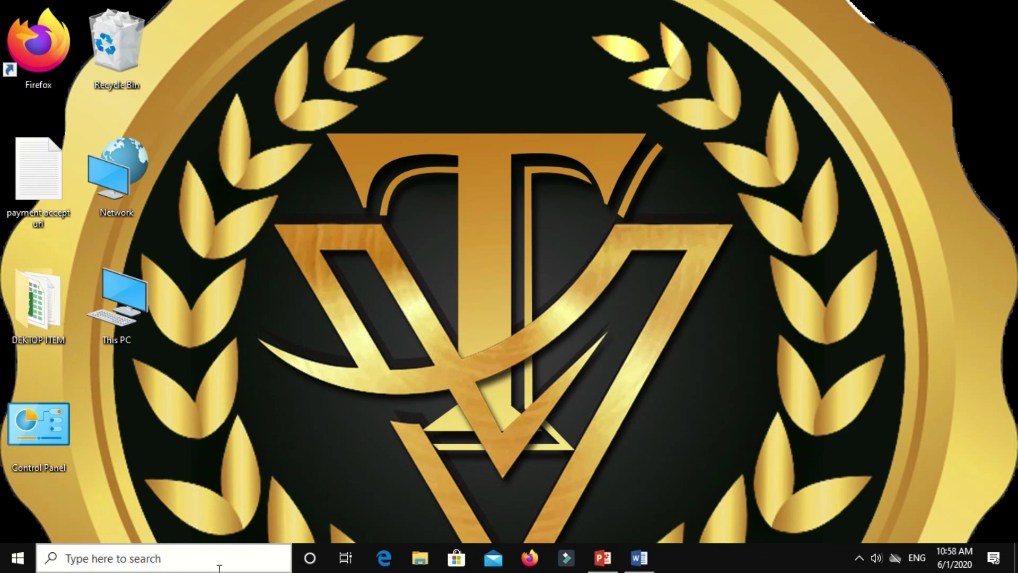
Switch the taskbar search from the search box to the search icon
{"action": "right_click", "coordinate": [706, 558]}
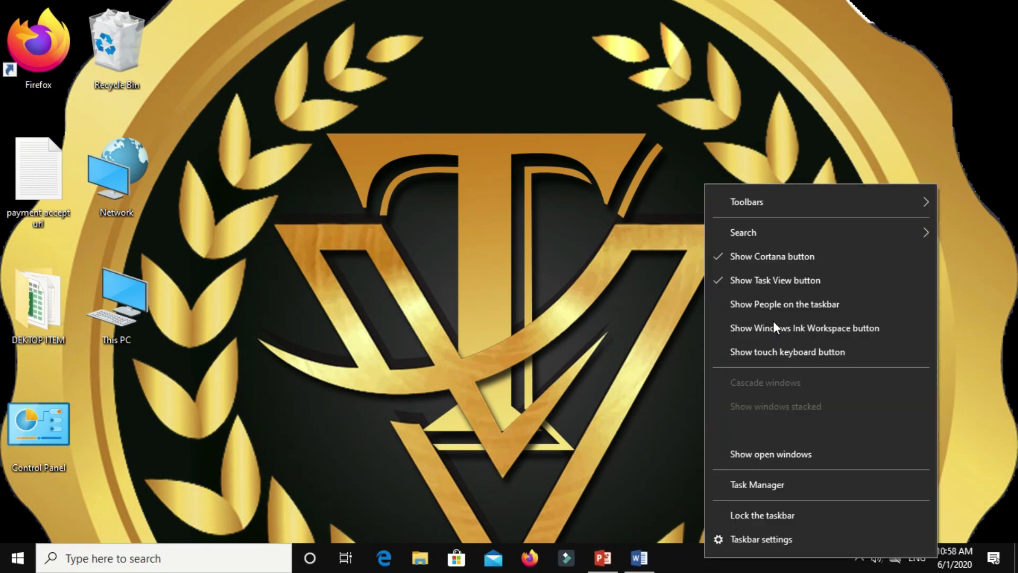
{"action": "mouse_move", "coordinate": [813, 231]}
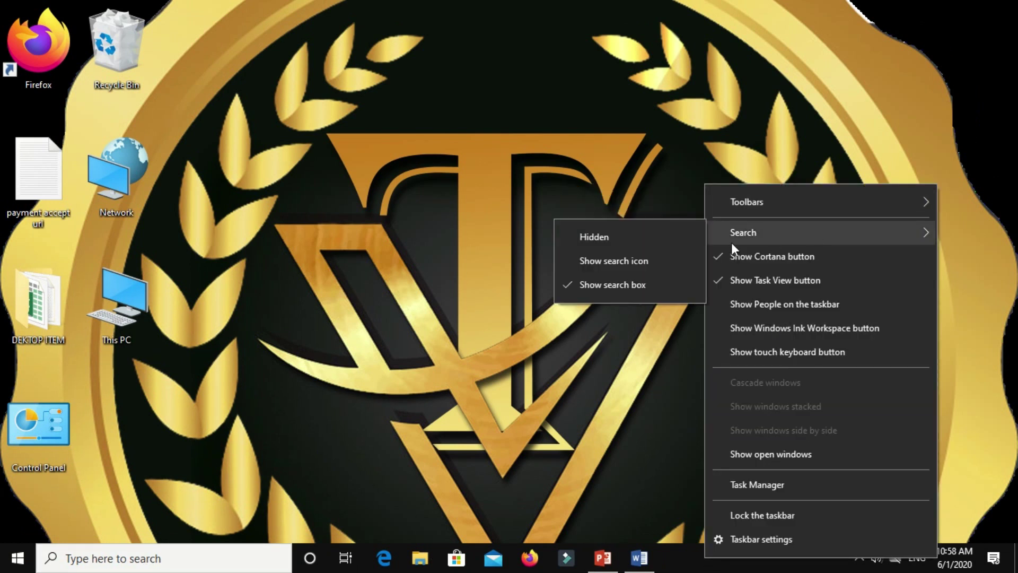
{"action": "left_click", "coordinate": [607, 266]}
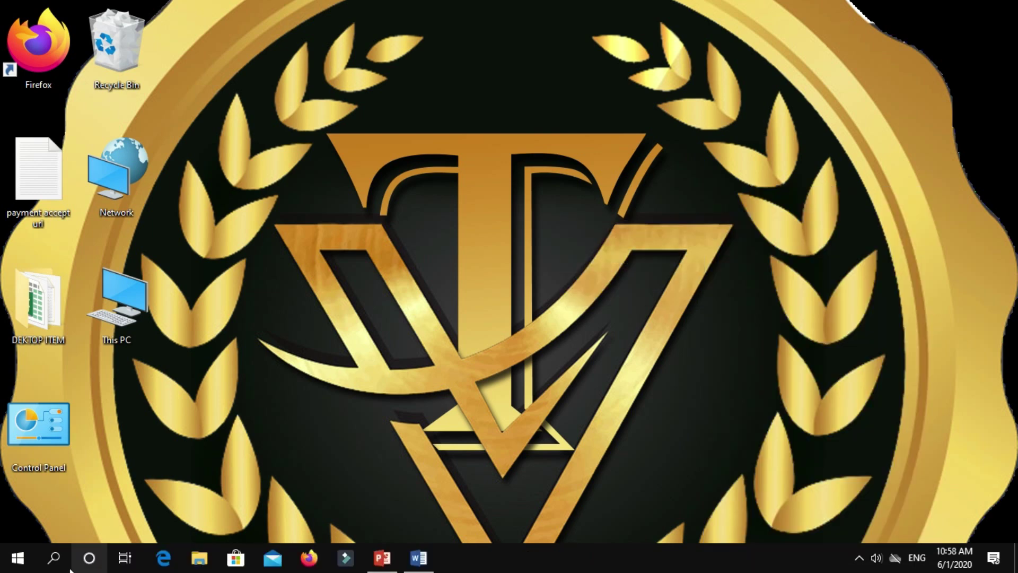